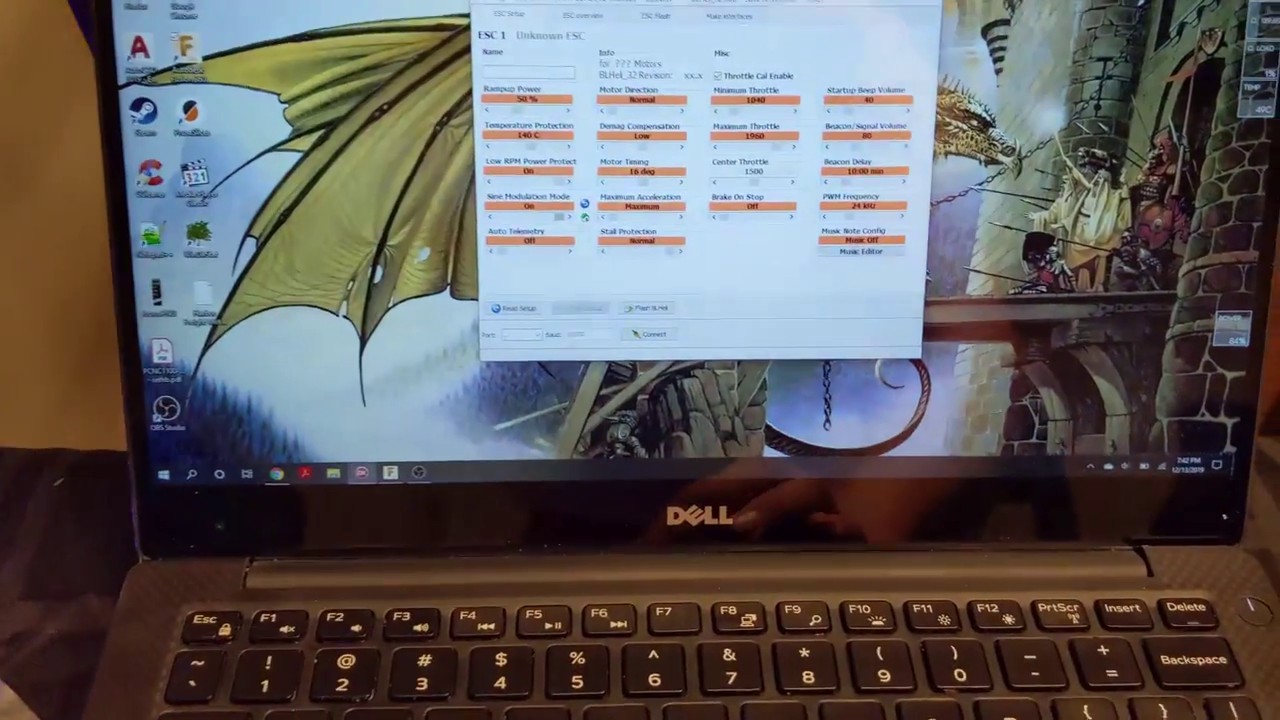
Step: Maximize the window and choose BLHeli32 Bootloader (USB/Com) as the BLHeli_32 interface
key("super+Up")
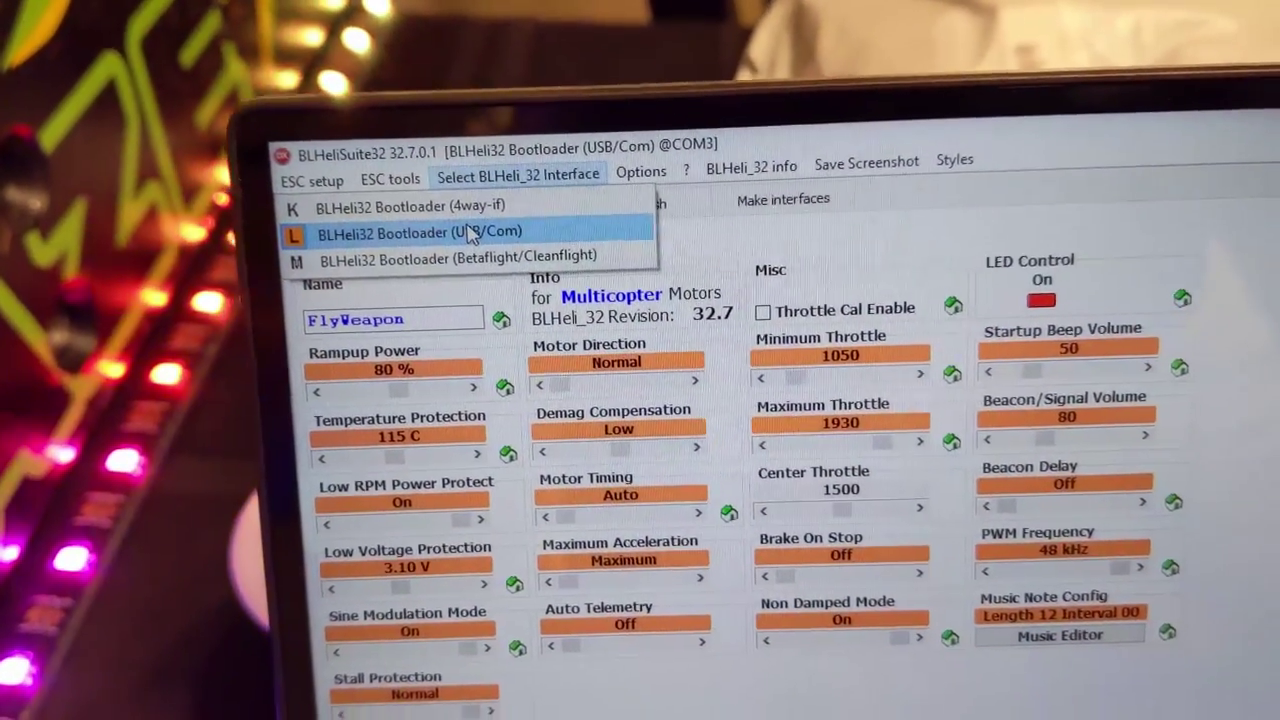
left_click(470, 232)
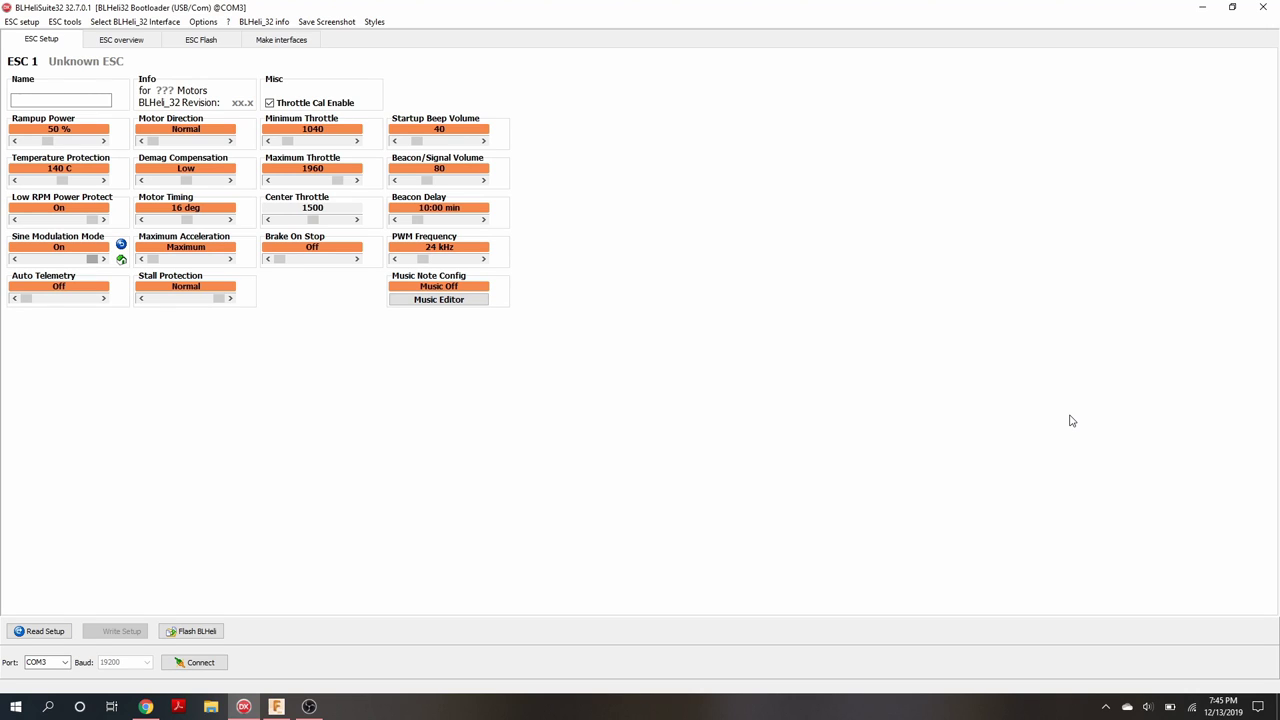
Step: Close BLHeliSuite32, reopen it and maximize its window
left_click(1263, 7)
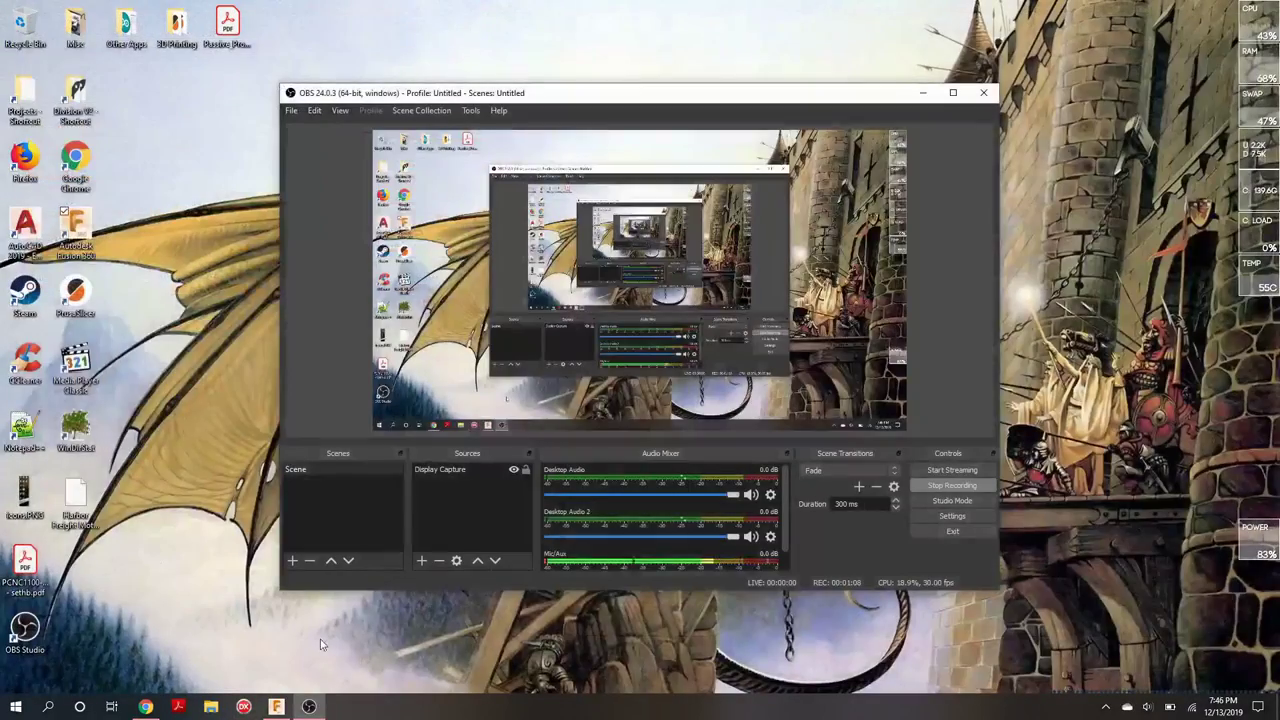
left_click(243, 707)
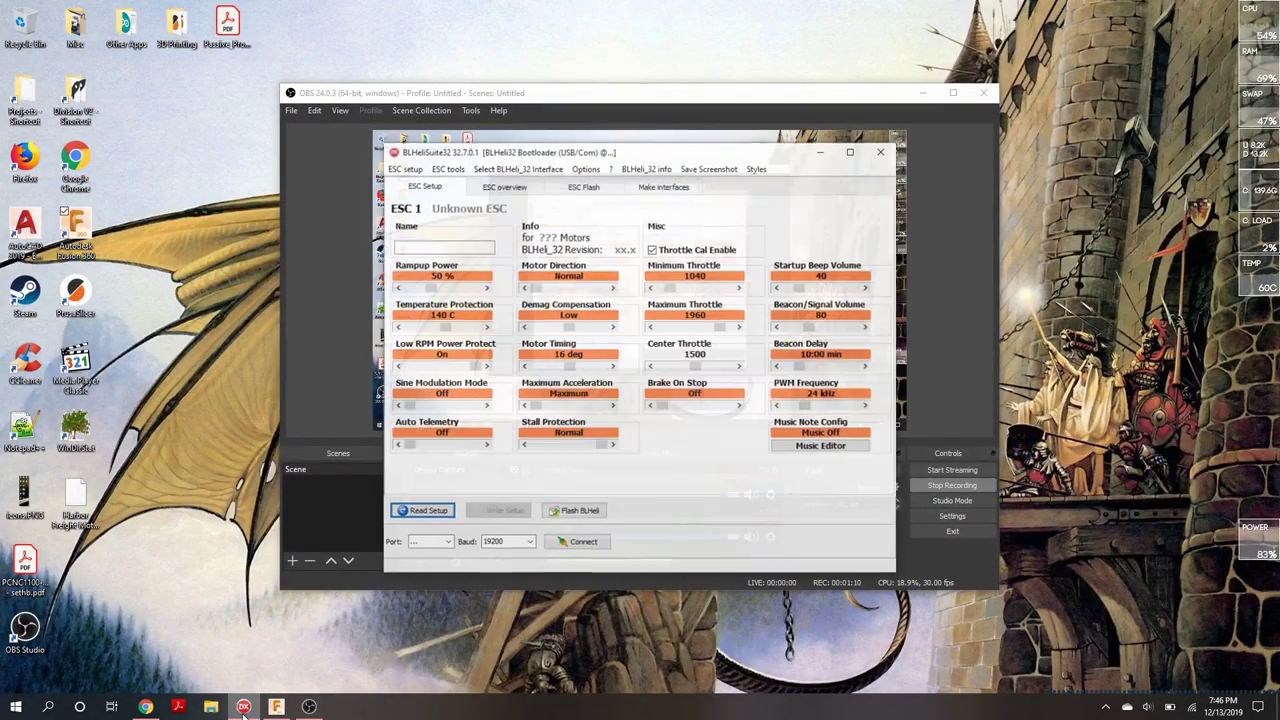
left_click(851, 151)
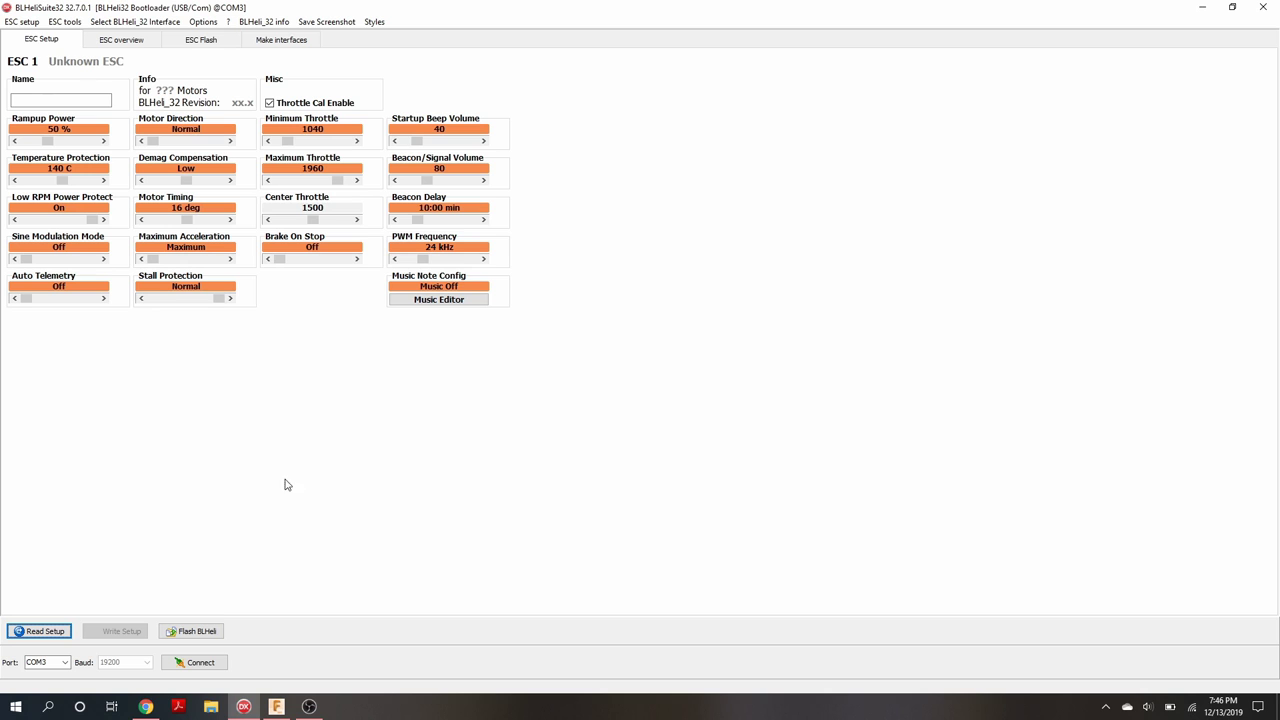
Step: Read the setup of ESC 1 over COM3 and maximize the window to show all its parameters
left_click(40, 631)
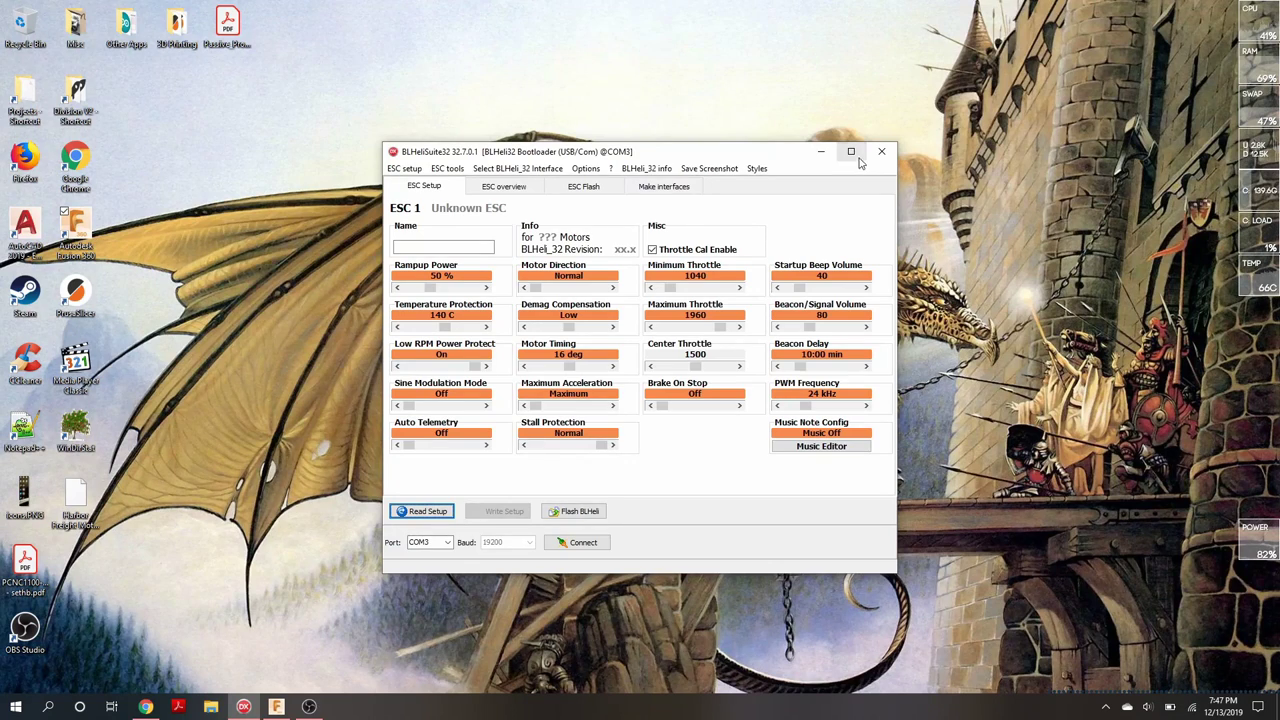
left_click(851, 152)
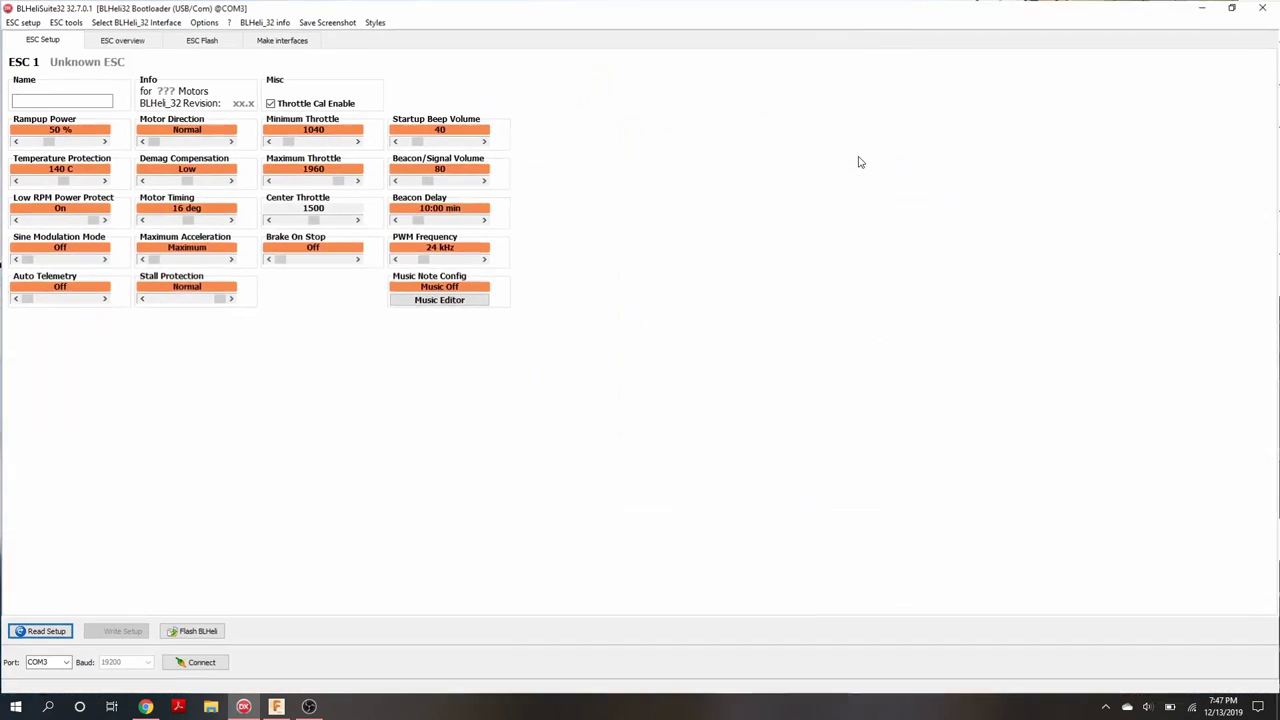
left_click(50, 632)
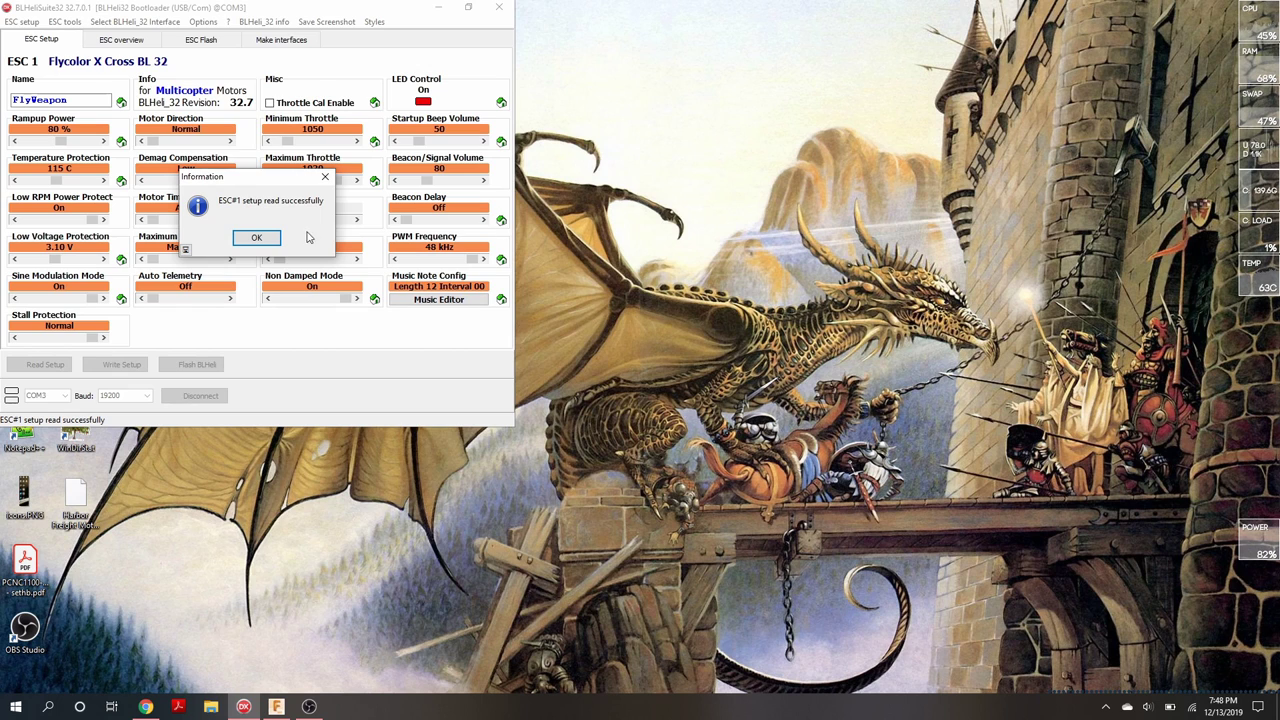
left_click(257, 238)
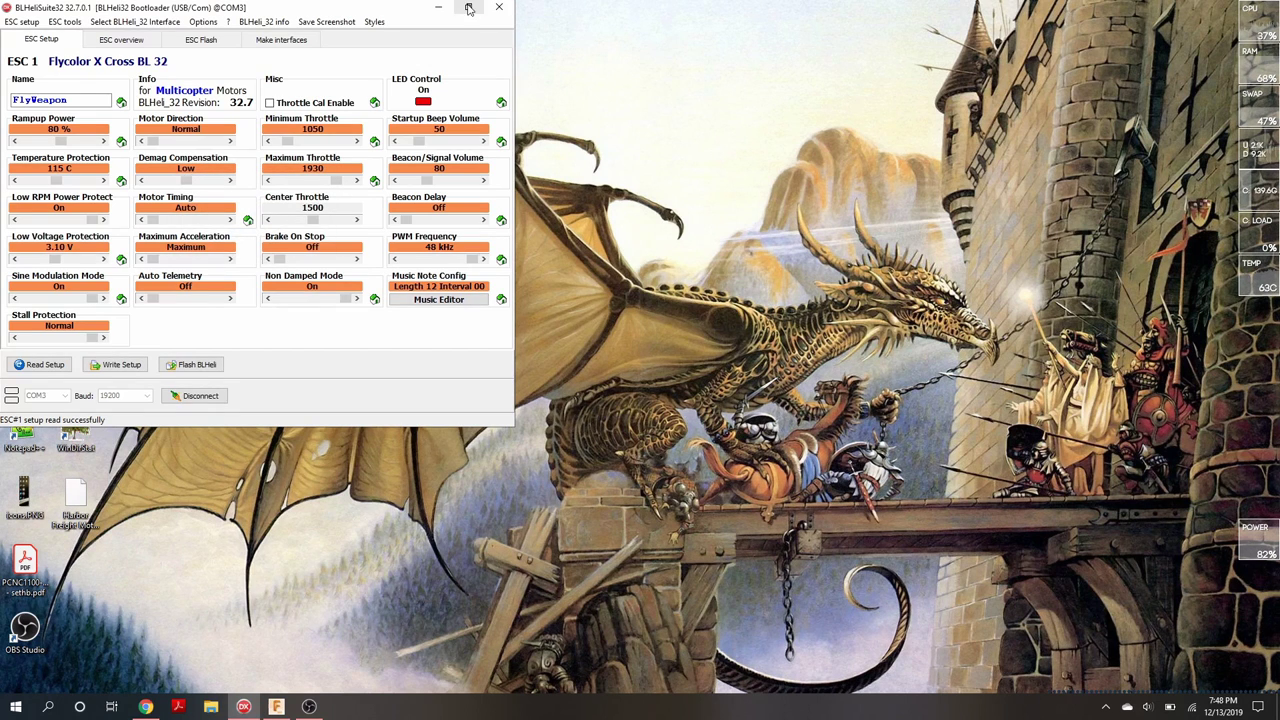
left_click_drag(378, 14, 731, 147)
double_click(747, 154)
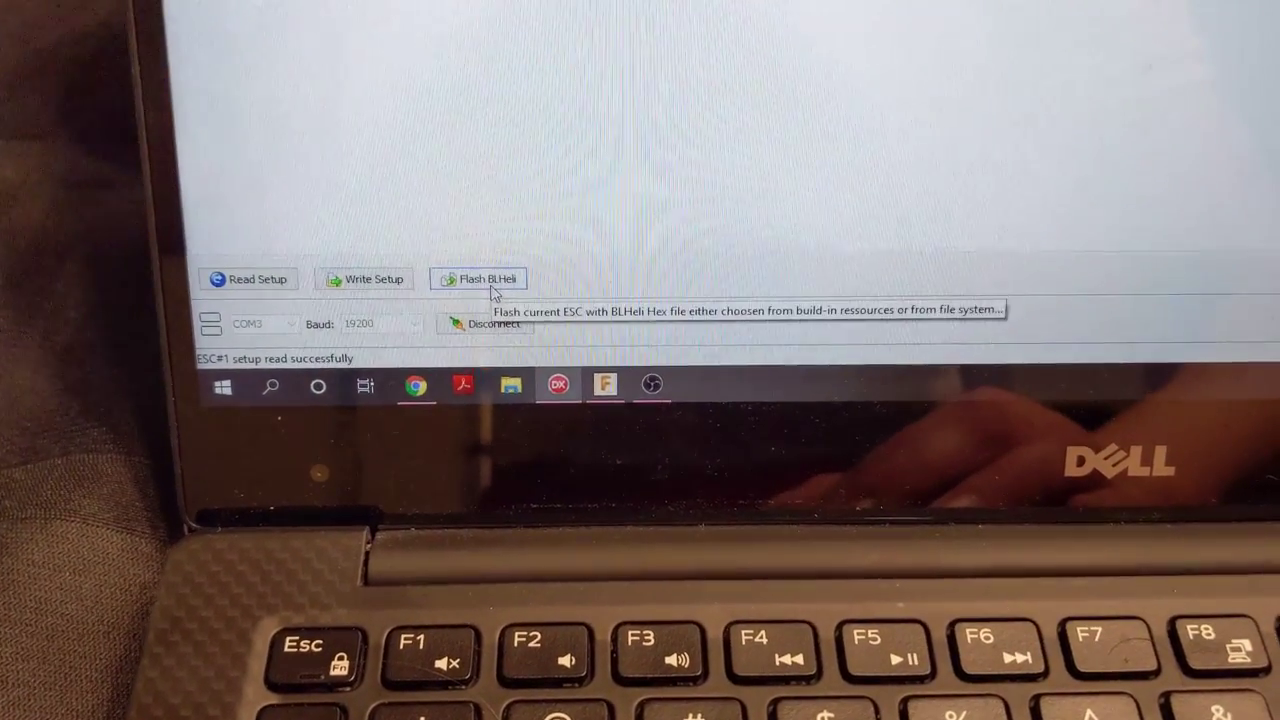
Step: Flash ESC 1 with the latest available Flycolor_X_Cross_BL_32 MULTI firmware, accepting the same-revision warning
left_click(490, 281)
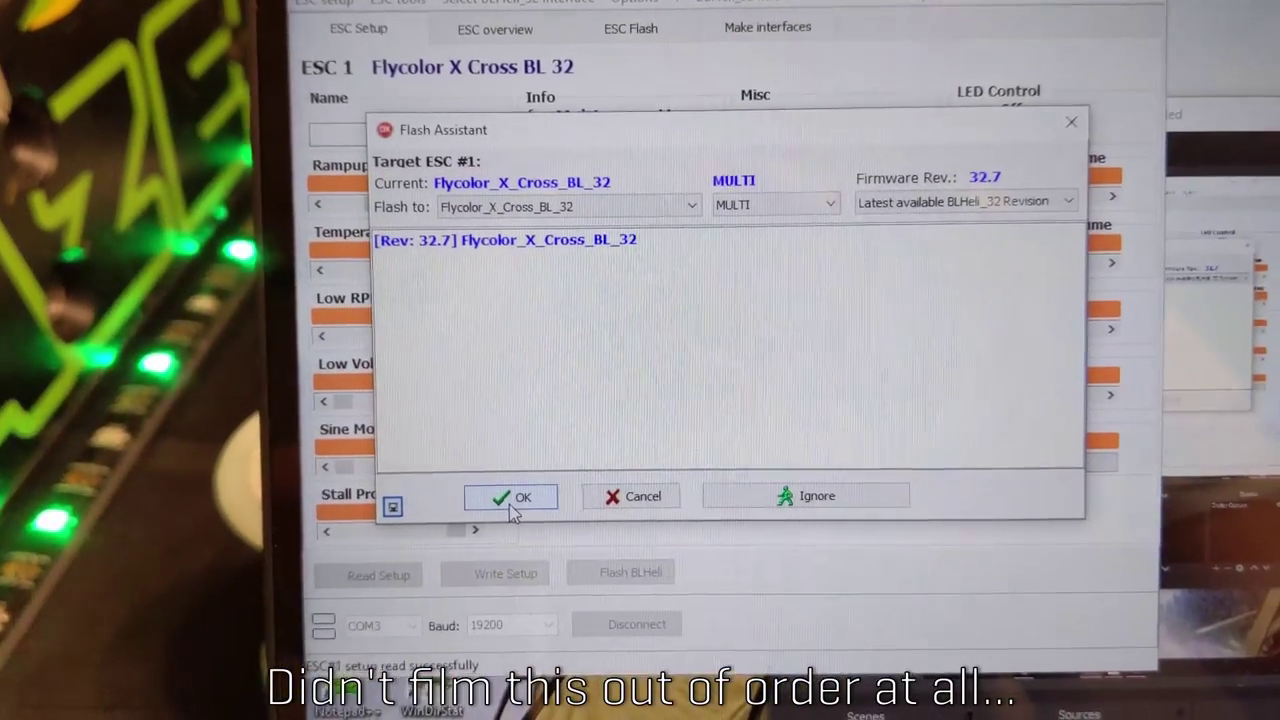
left_click(606, 268)
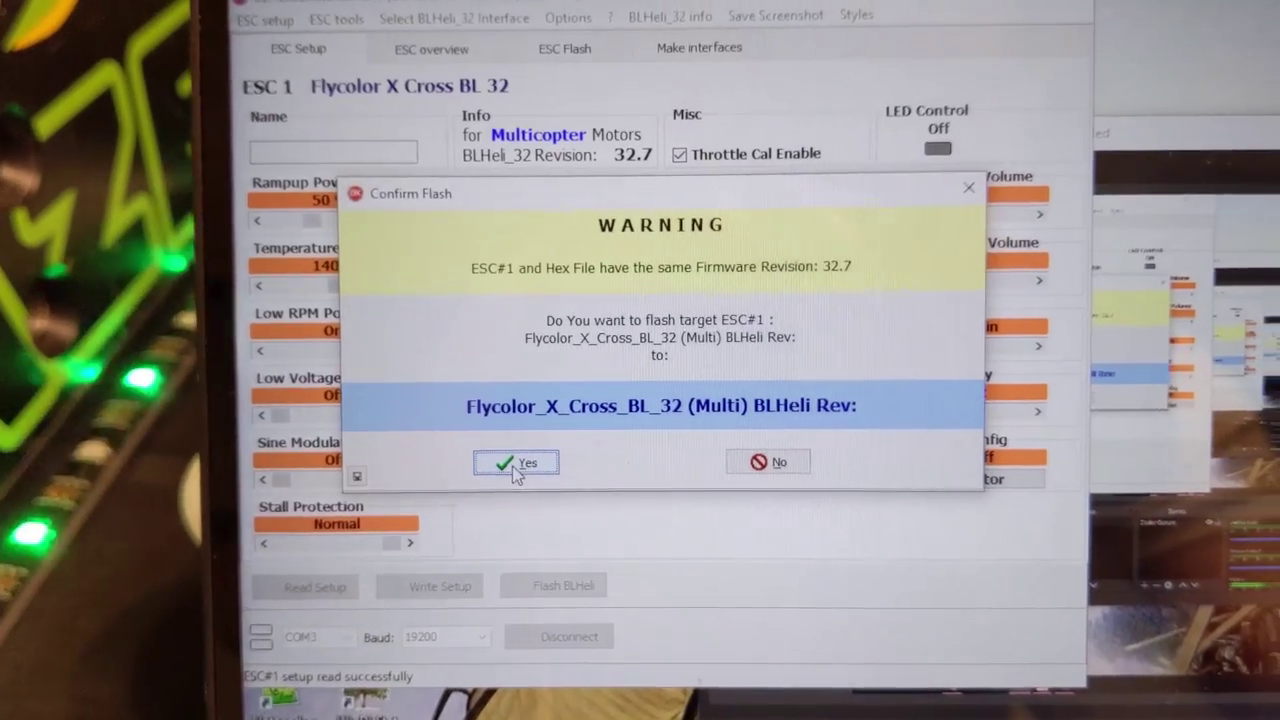
left_click(515, 464)
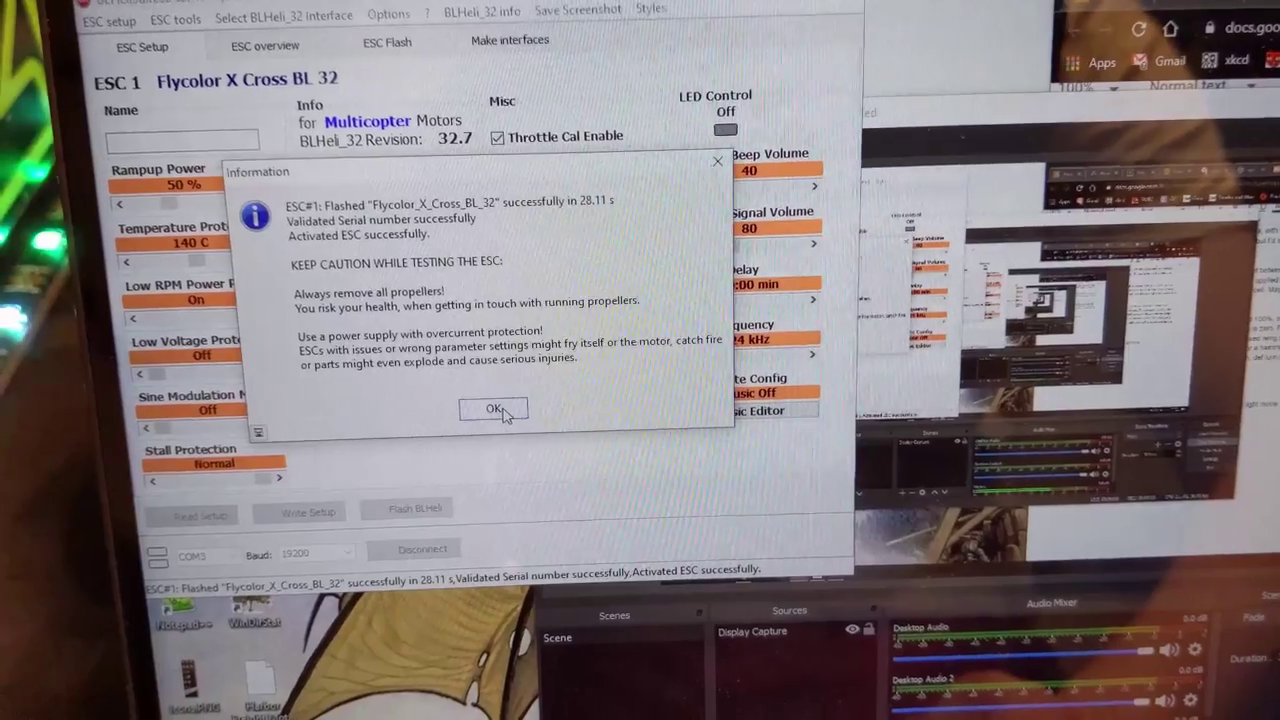
left_click(505, 457)
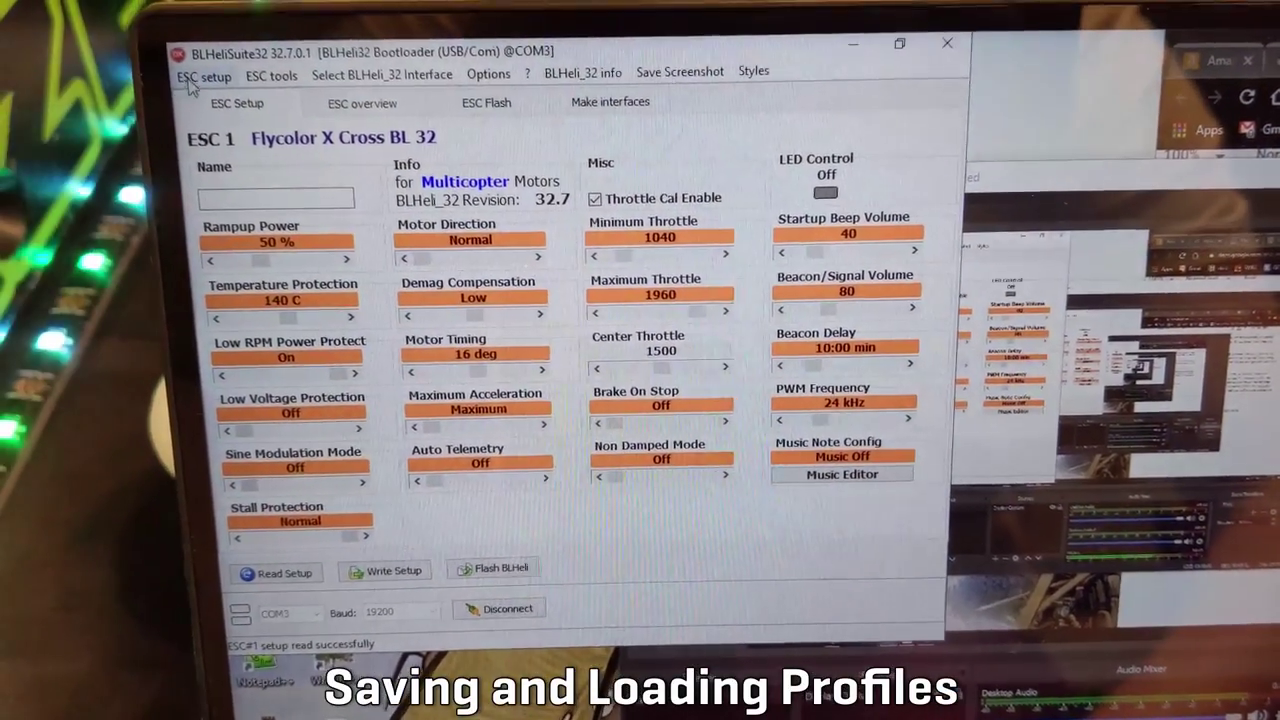
Step: Load the setup file BLHeli32_FlyWeapon - Flycolor_X_Cross_BL_32 - Rev. 32.7 - Multi_191208.ini and write it to the ESC
left_click(198, 78)
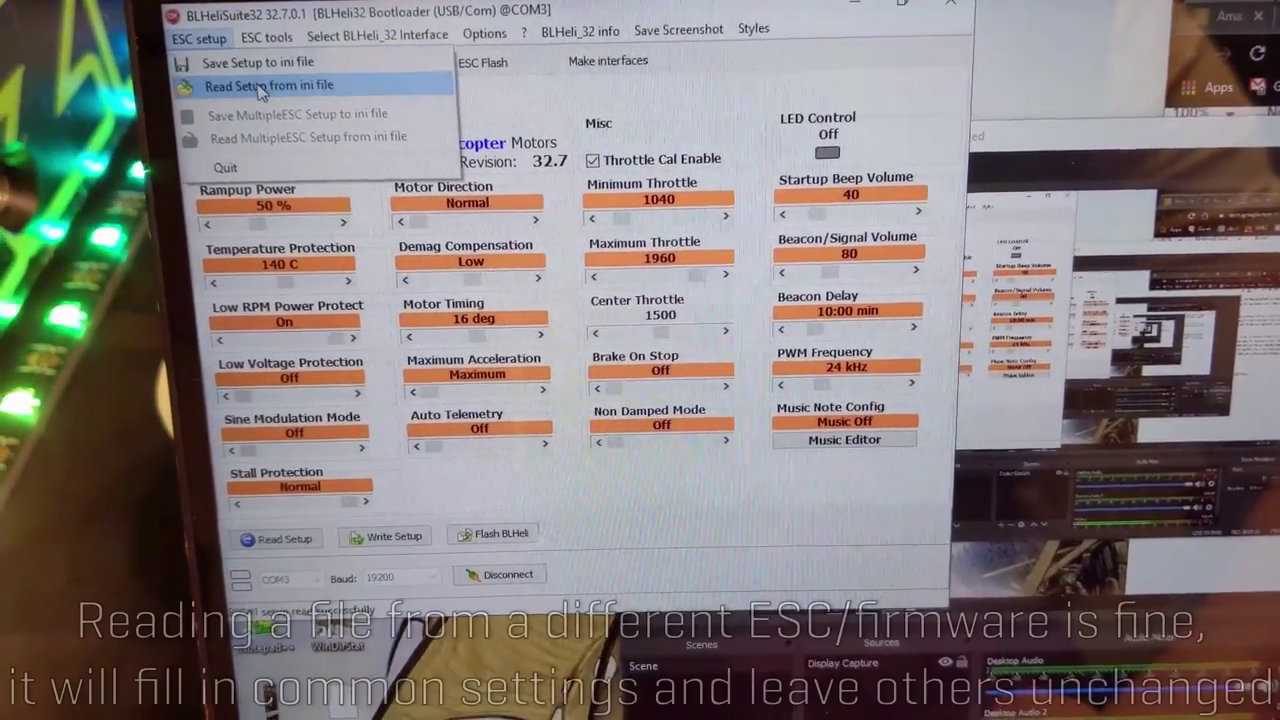
left_click(265, 87)
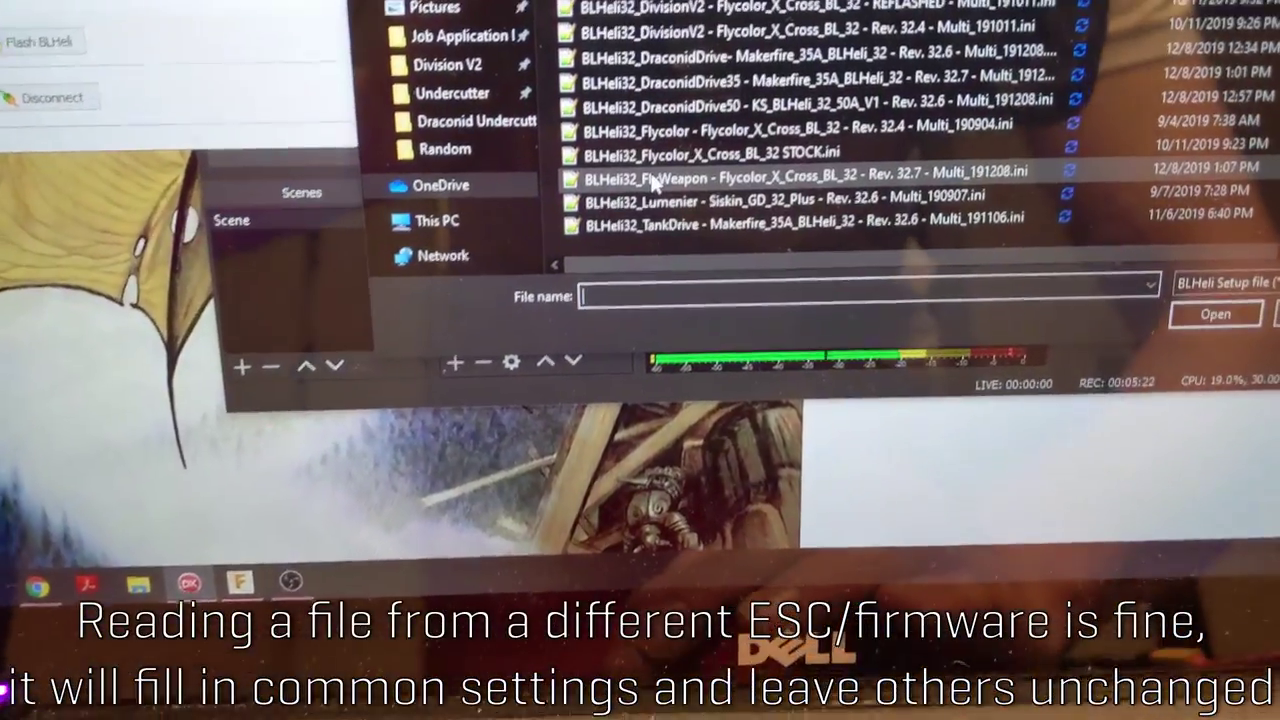
left_click(625, 163)
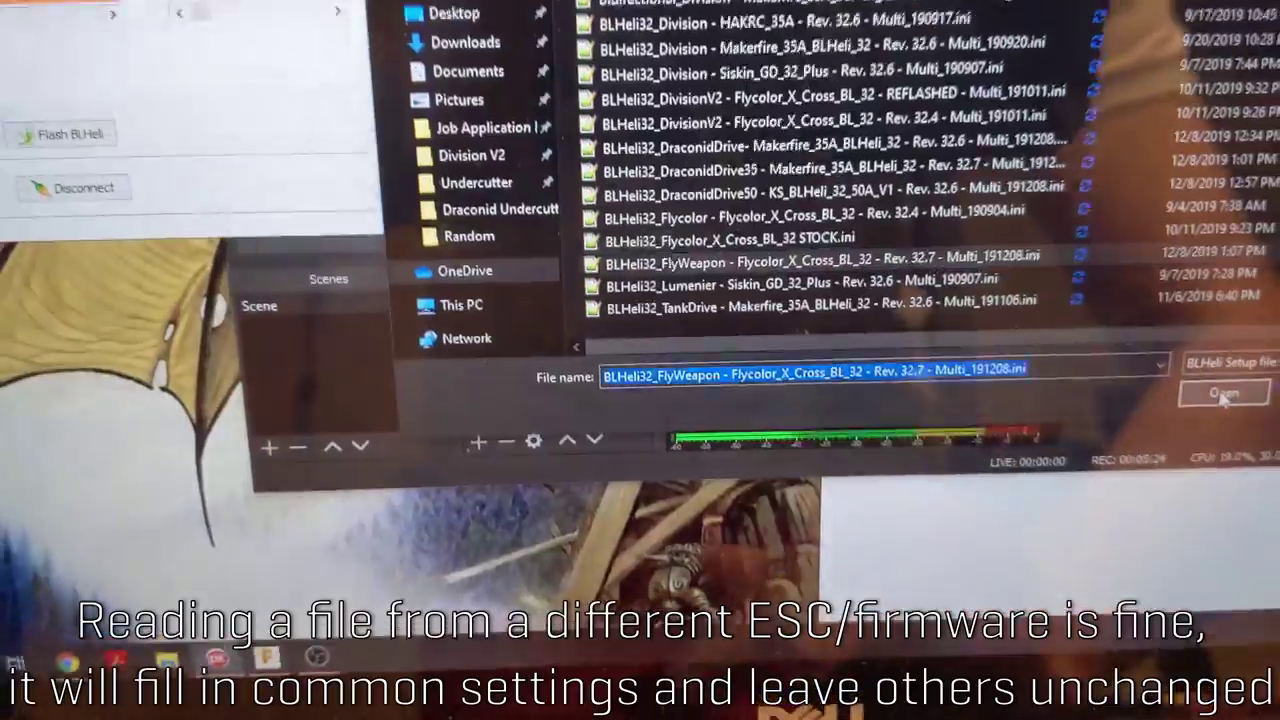
double_click(632, 228)
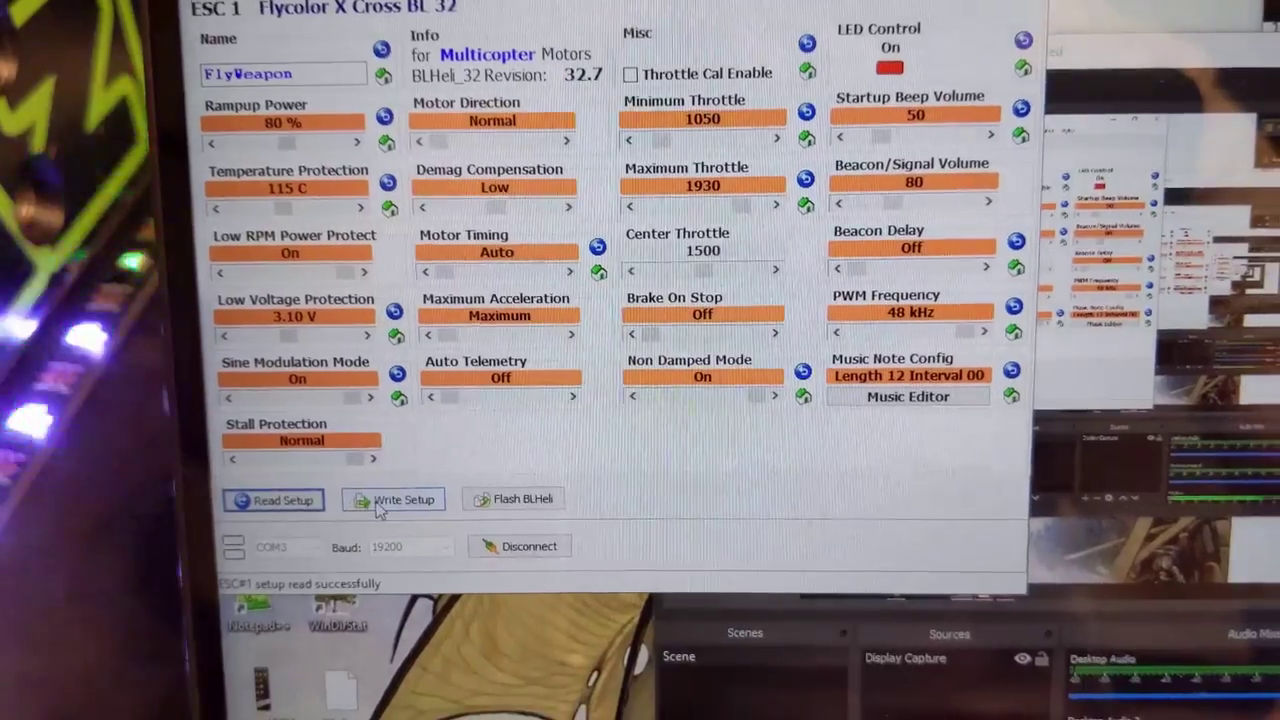
left_click(426, 582)
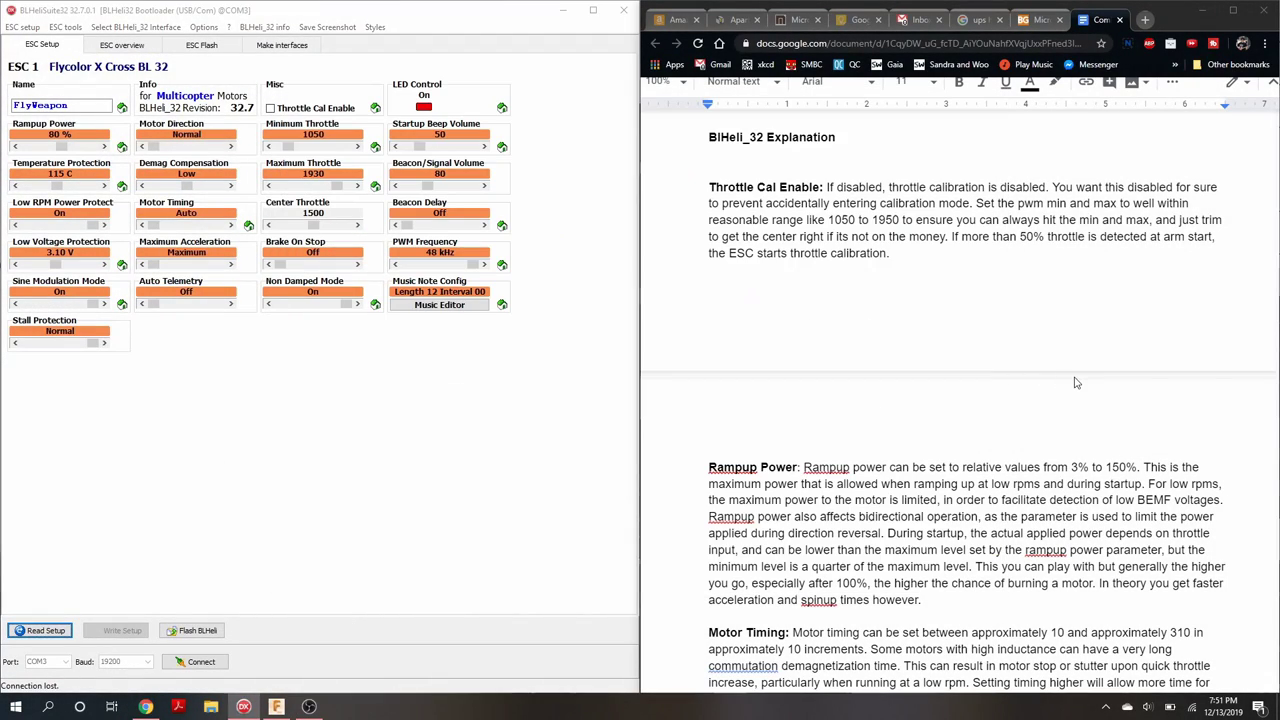
Step: Try enabling Throttle Cal Enable and switch it off again
left_click(271, 108)
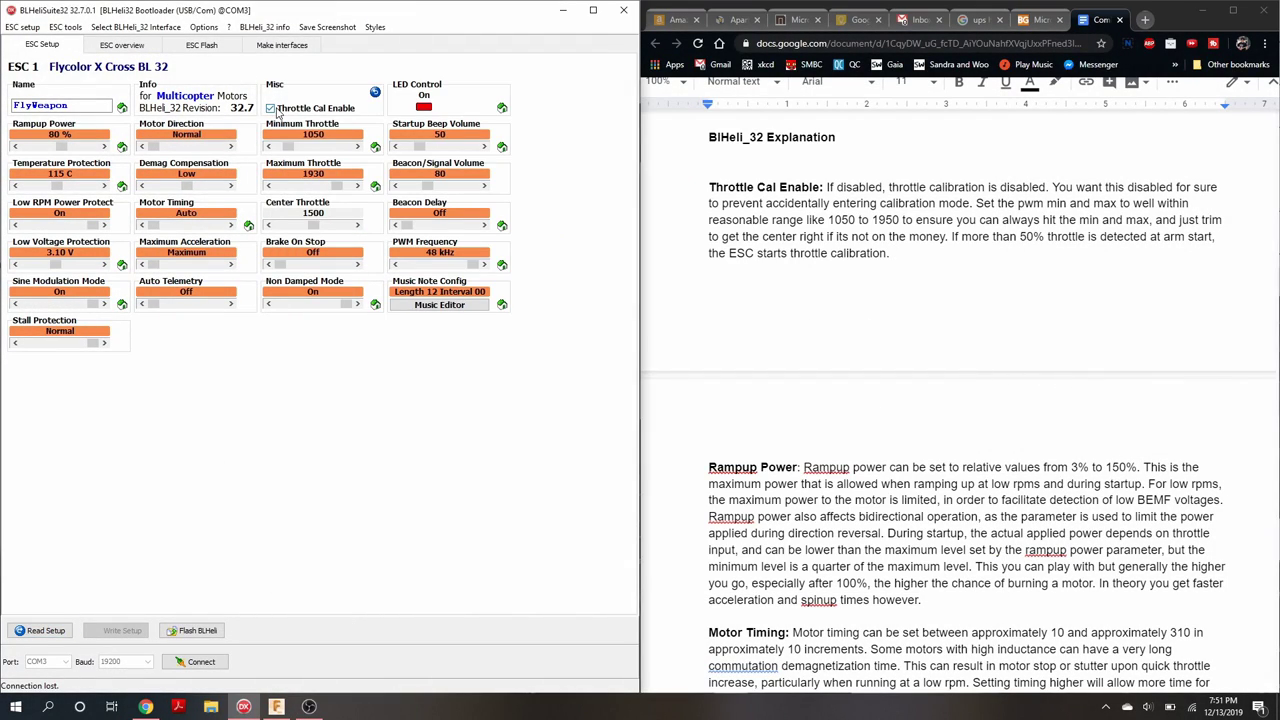
left_click(271, 108)
Step: Review the throttle range and the document's notes on rampup power, motor timing, PWM frequency, demag compensation and maximum acceleration
mouse_move(357, 186)
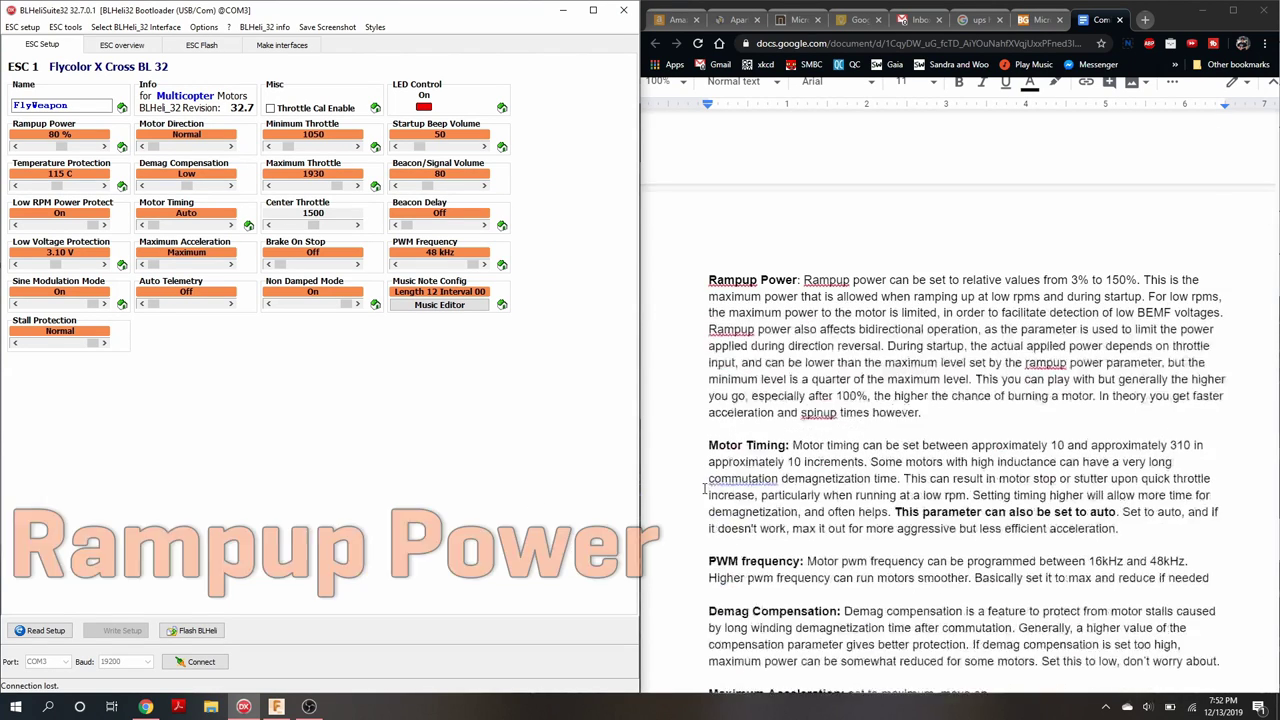
scroll(705, 488, "down", 1)
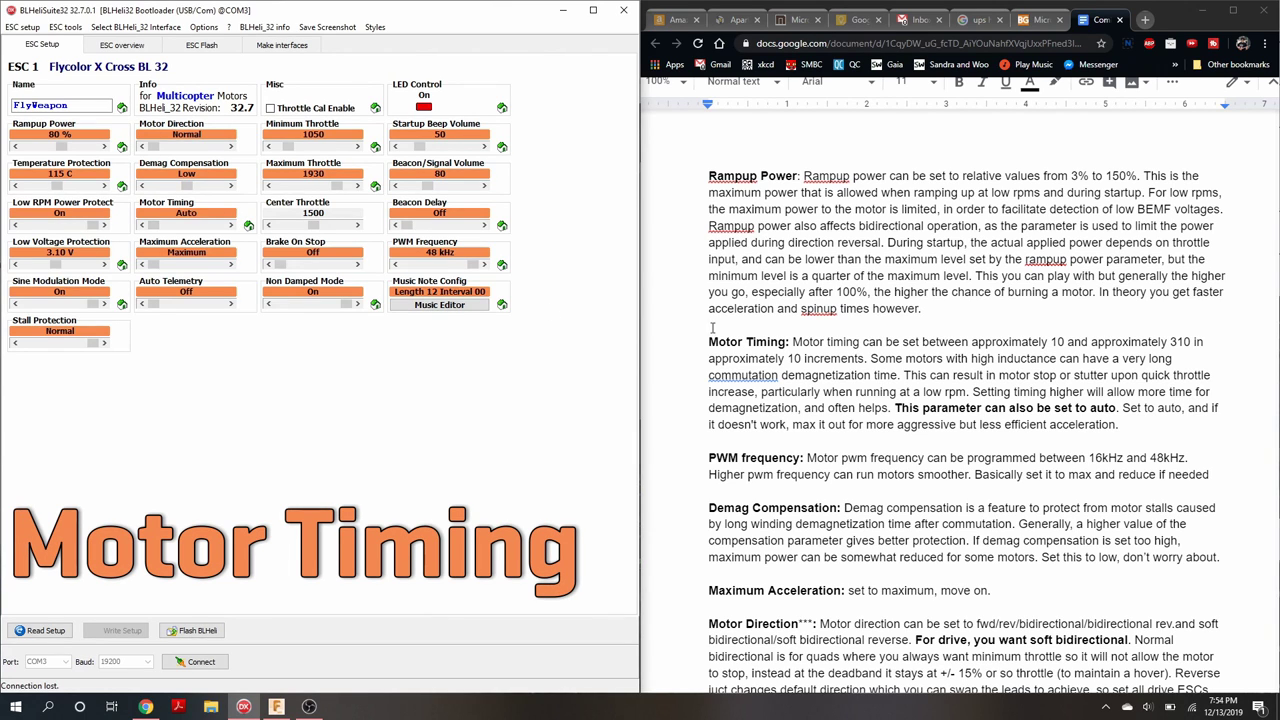
scroll(822, 366, "down", 4)
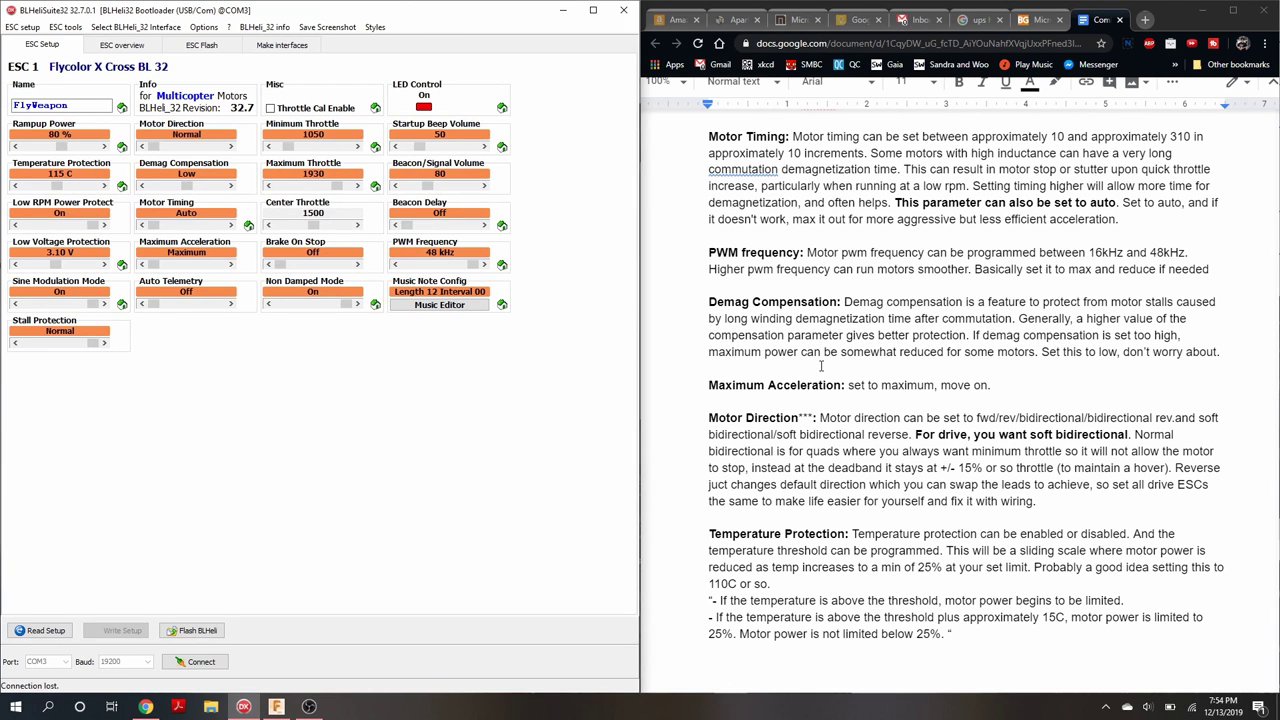
scroll(821, 366, "down", 2)
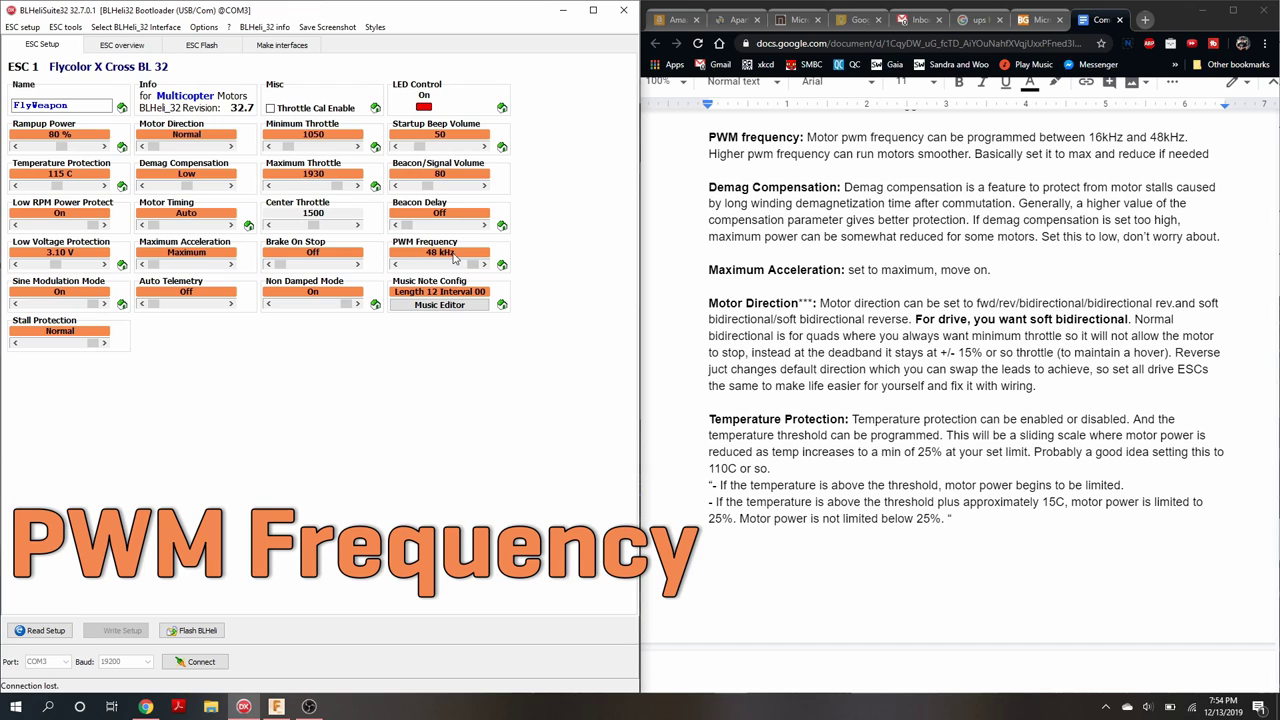
mouse_move(451, 257)
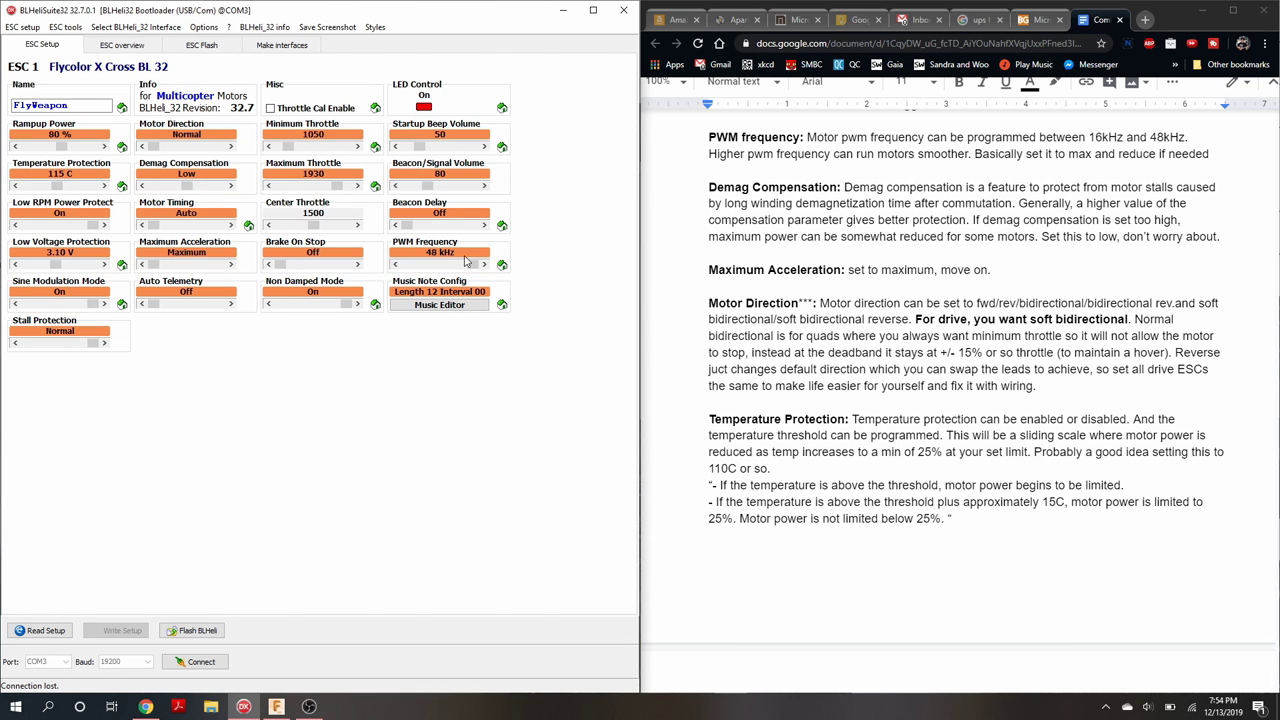
scroll(826, 247, "down", 2)
scroll(826, 247, "right", 1)
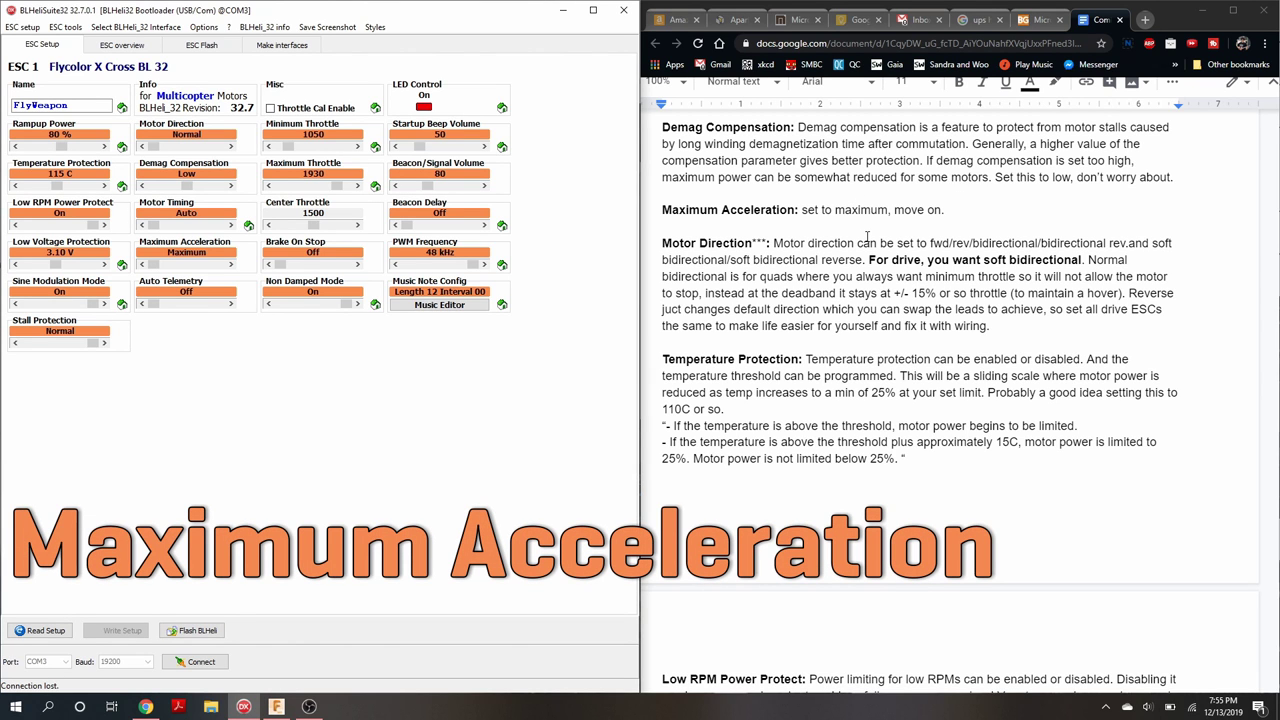
scroll(866, 236, "down", 2)
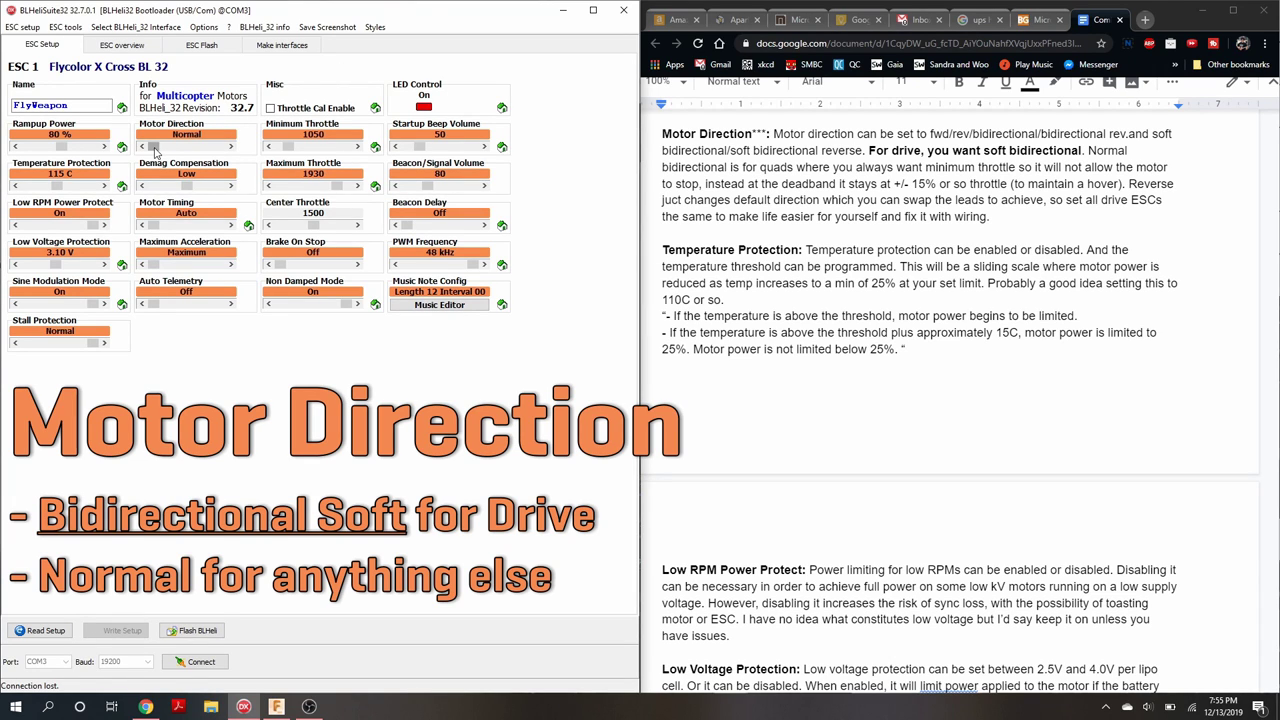
Step: Try the bidirectional Motor Direction options, including Bidirectional 3D, and return the setting to Normal
left_click_drag(157, 150, 185, 150)
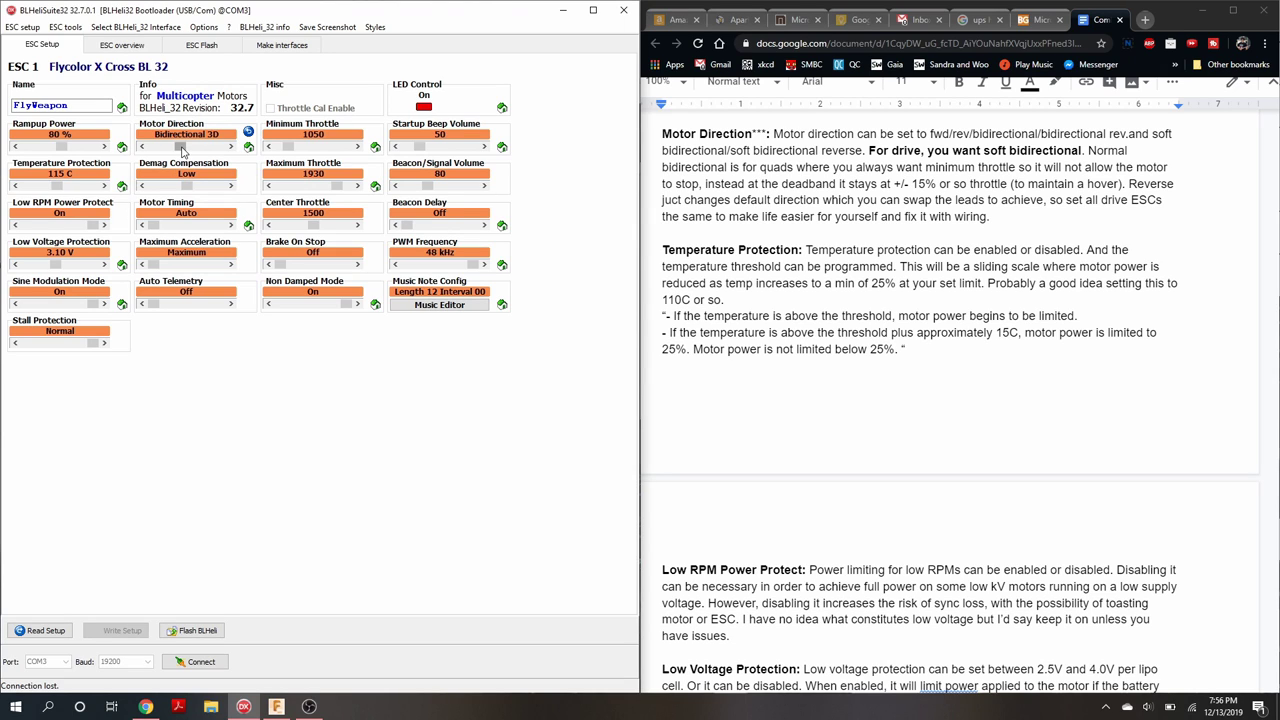
left_click_drag(180, 147, 208, 150)
left_click_drag(210, 148, 155, 148)
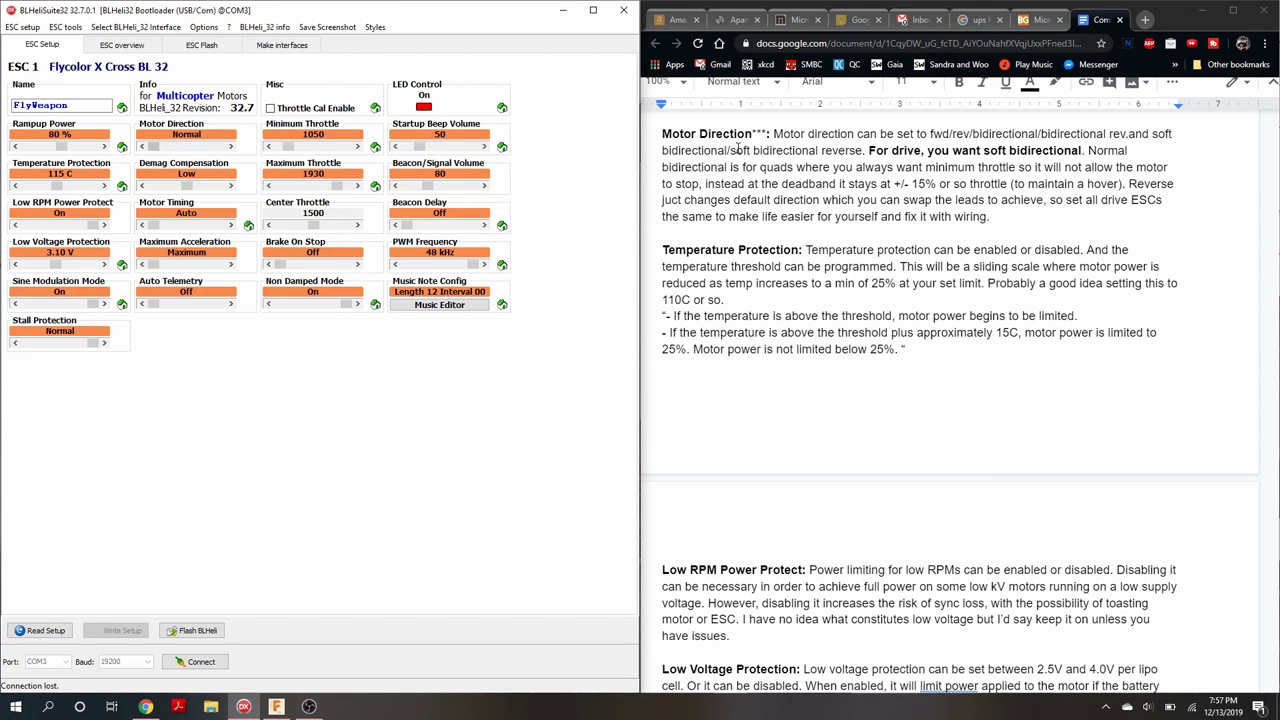
Step: Set Temperature Protection to 121 C
scroll(740, 148, "down", 1)
scroll(740, 148, "down", 1)
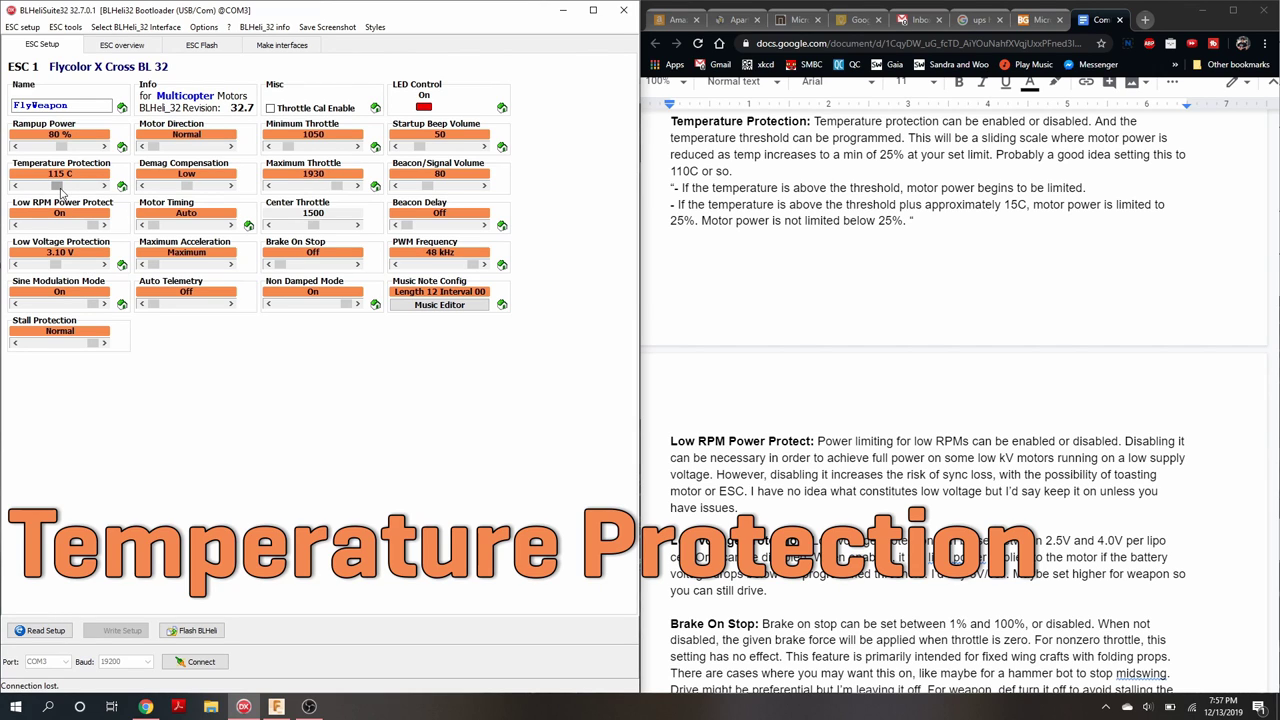
mouse_move(57, 190)
left_mouse_down()
mouse_move(94, 190)
mouse_move(58, 192)
left_mouse_up()
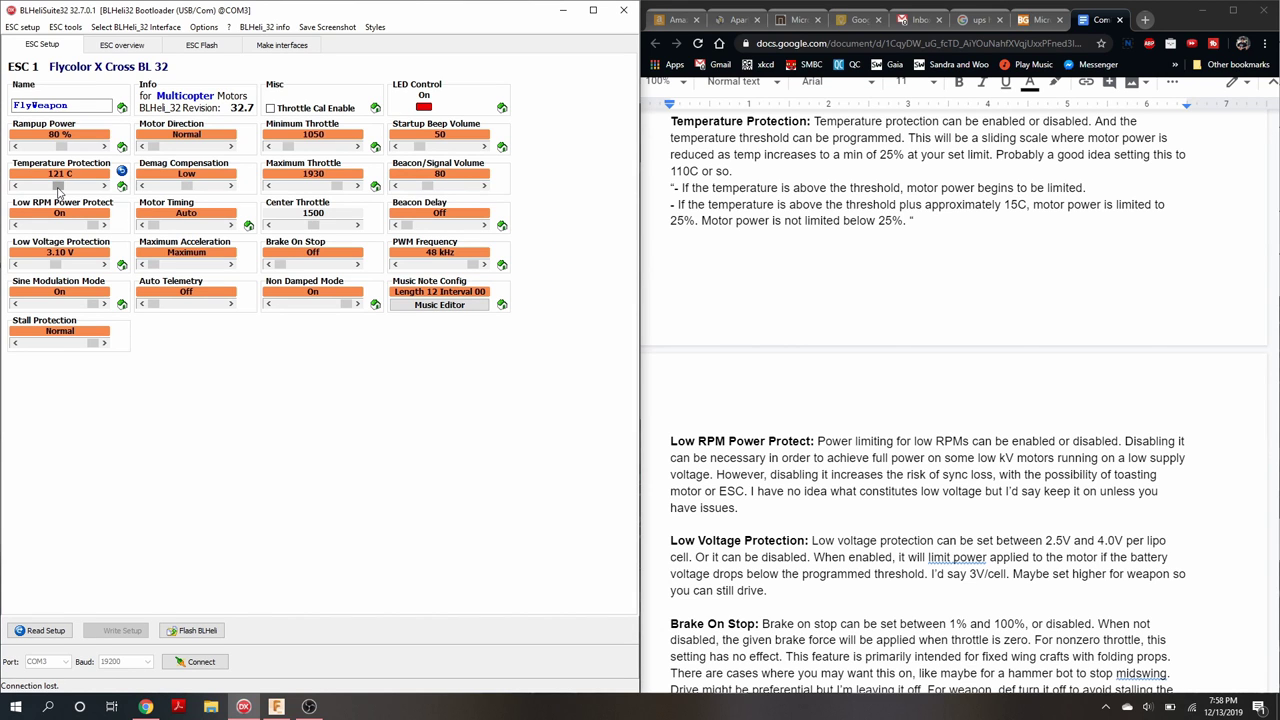
Step: Review the low RPM and low voltage protection, Brake On Stop, Non Damped Mode, Sine Modulation Mode, beacon and startup beep settings
scroll(929, 296, "down", 3)
scroll(929, 296, "down", 1)
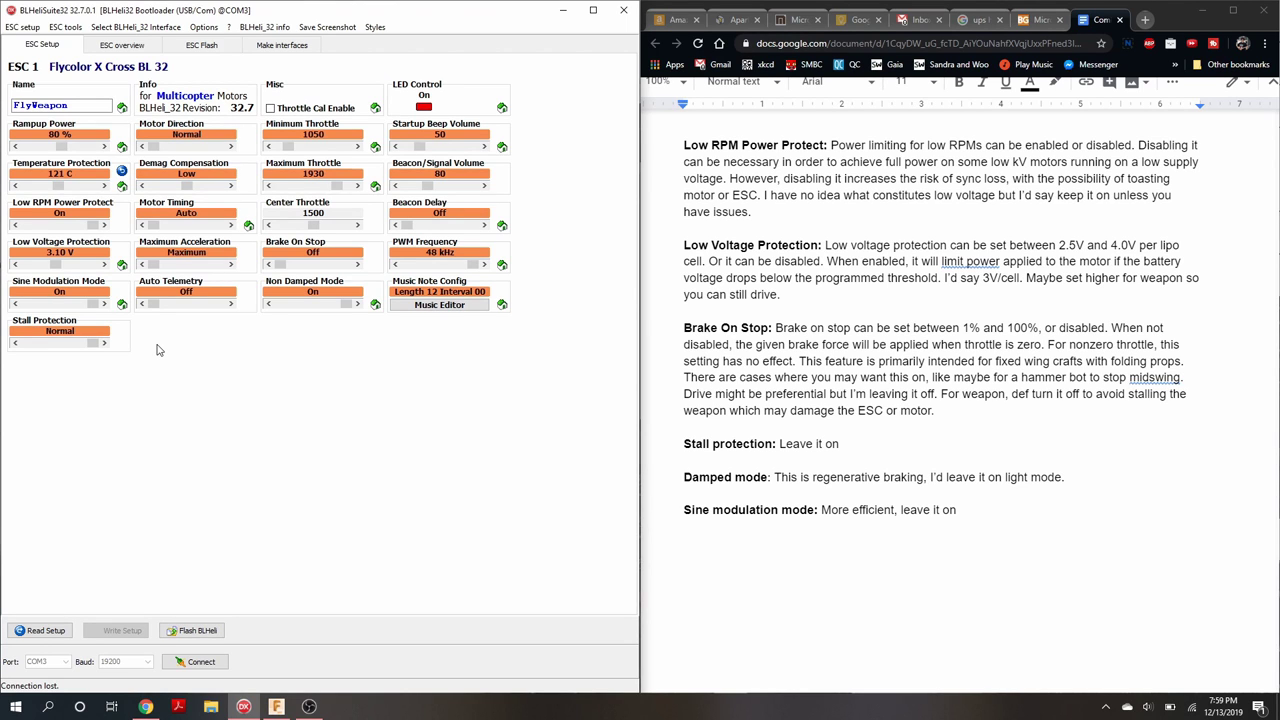
scroll(801, 335, "down", 1)
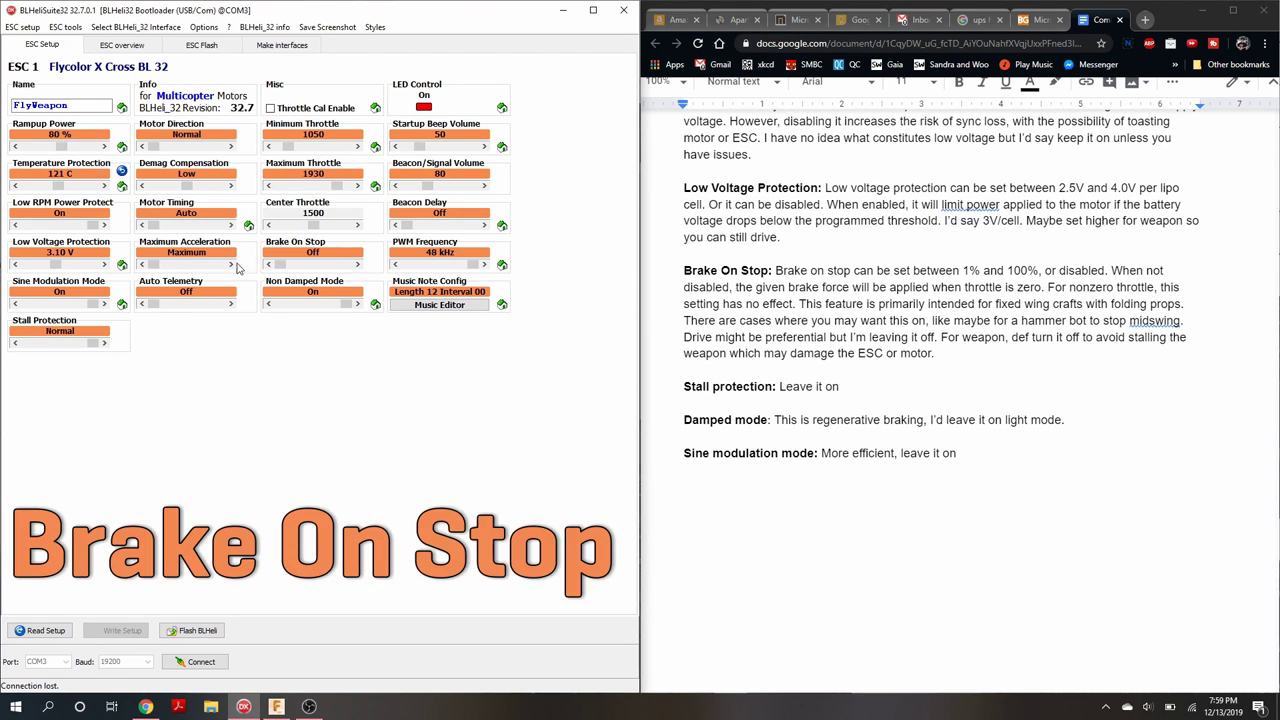
mouse_move(276, 265)
left_mouse_down()
mouse_move(358, 266)
mouse_move(276, 267)
left_mouse_up()
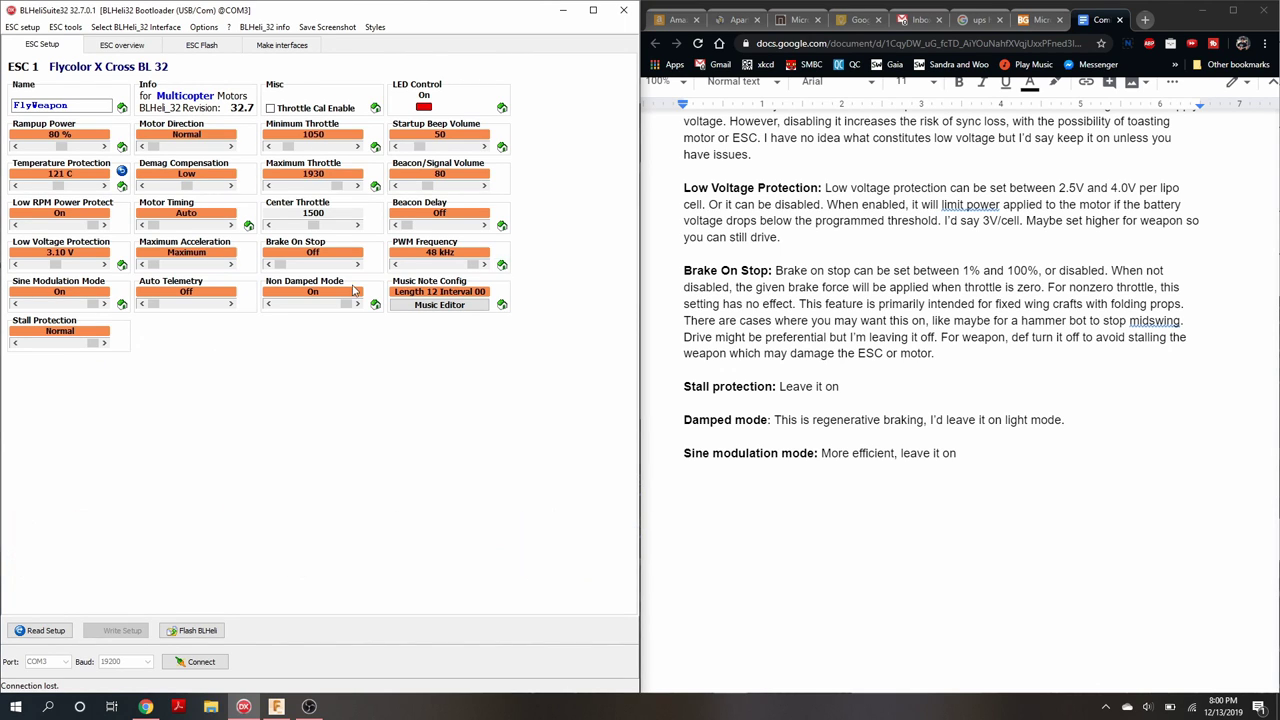
mouse_move(340, 305)
left_mouse_down()
mouse_move(276, 308)
mouse_move(346, 305)
left_mouse_up()
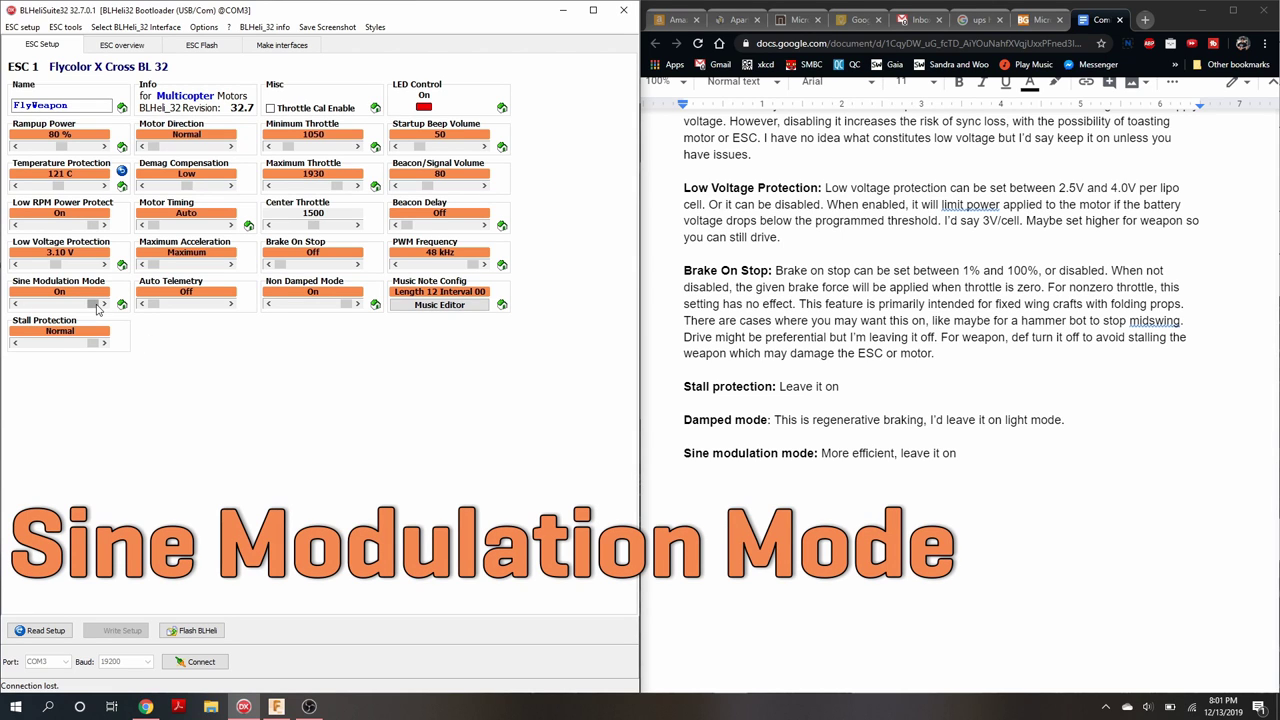
mouse_move(97, 305)
left_mouse_down()
mouse_move(27, 305)
mouse_move(93, 305)
left_mouse_up()
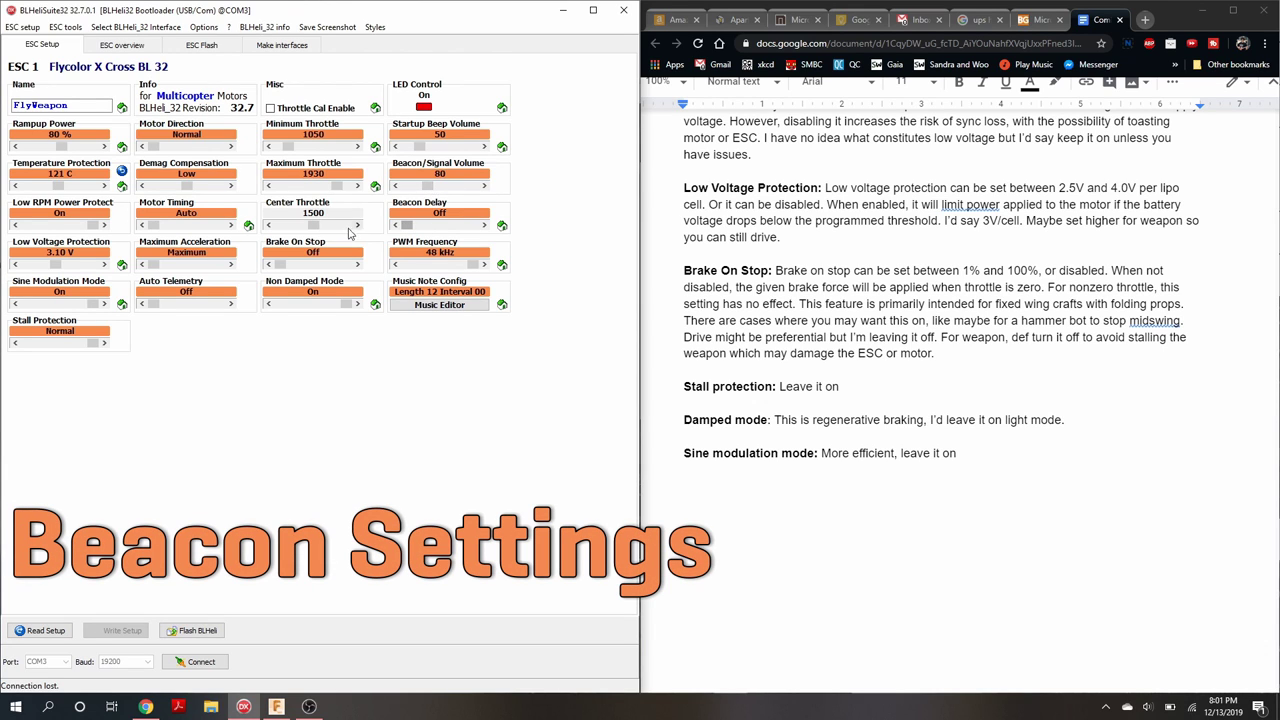
mouse_move(390, 232)
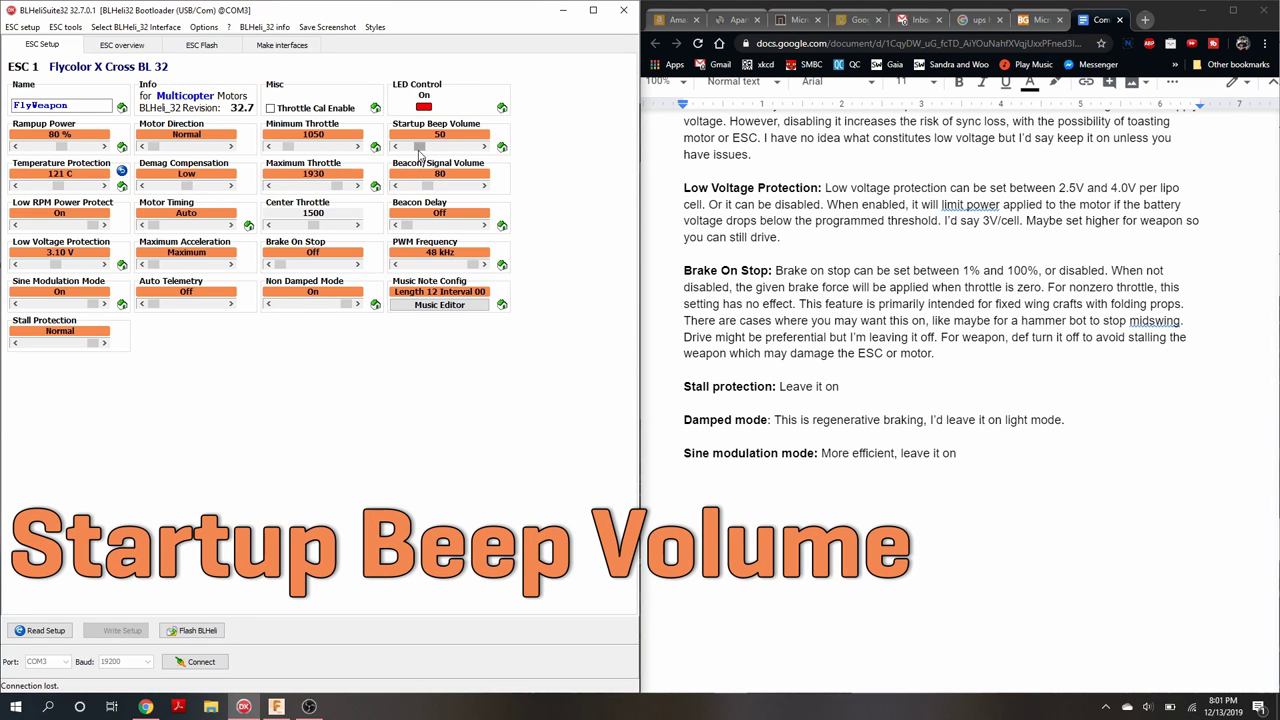
mouse_move(463, 152)
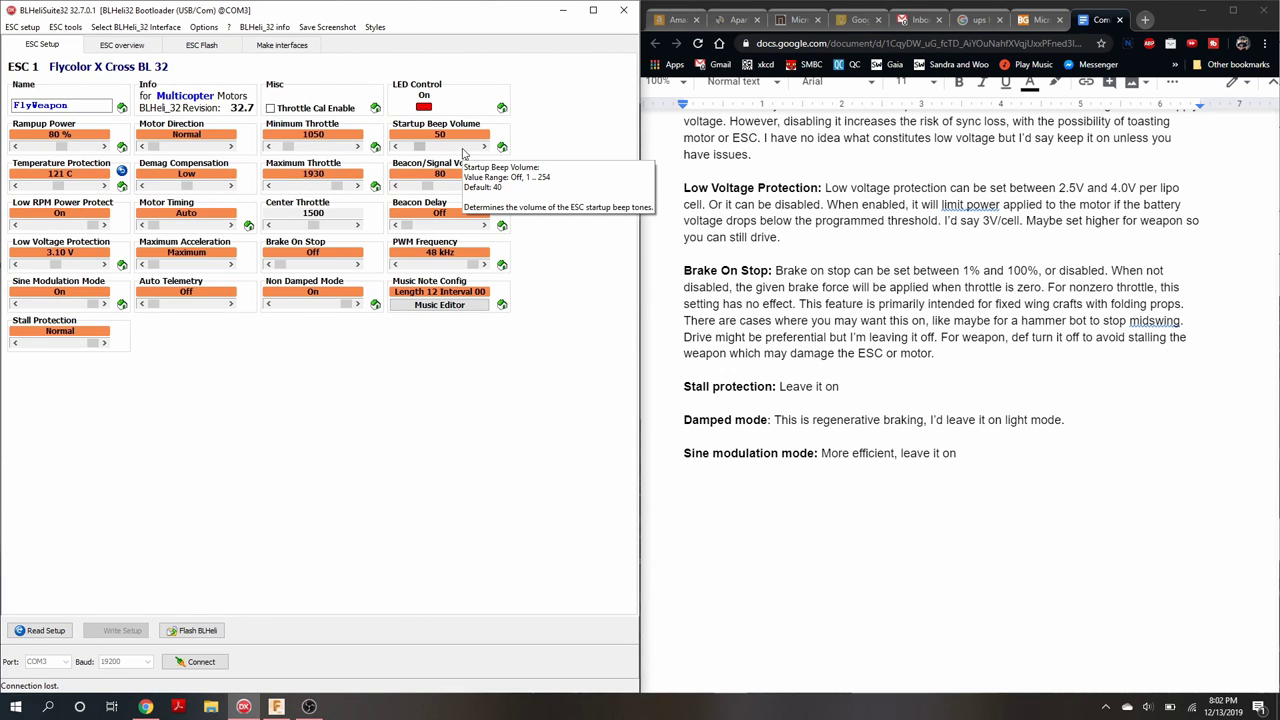
Step: Open the Music Editor and play back the ESC's music script through the speakers
left_click(439, 305)
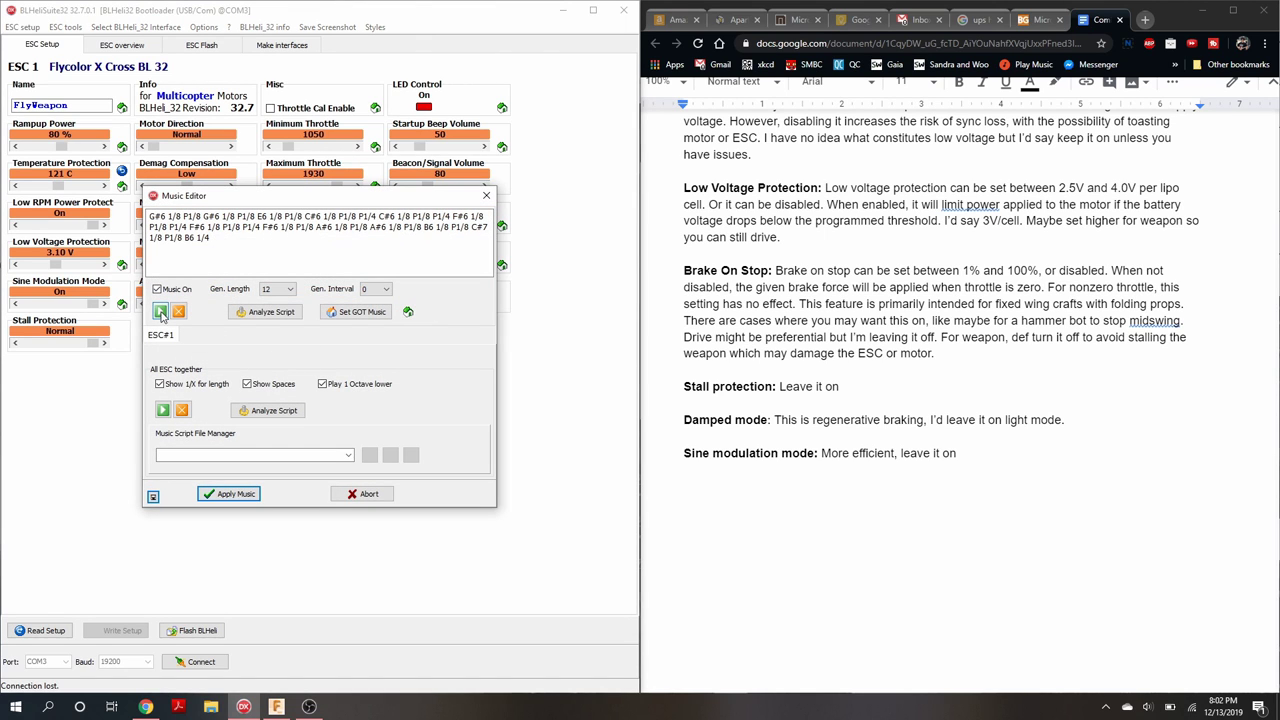
left_click(161, 312)
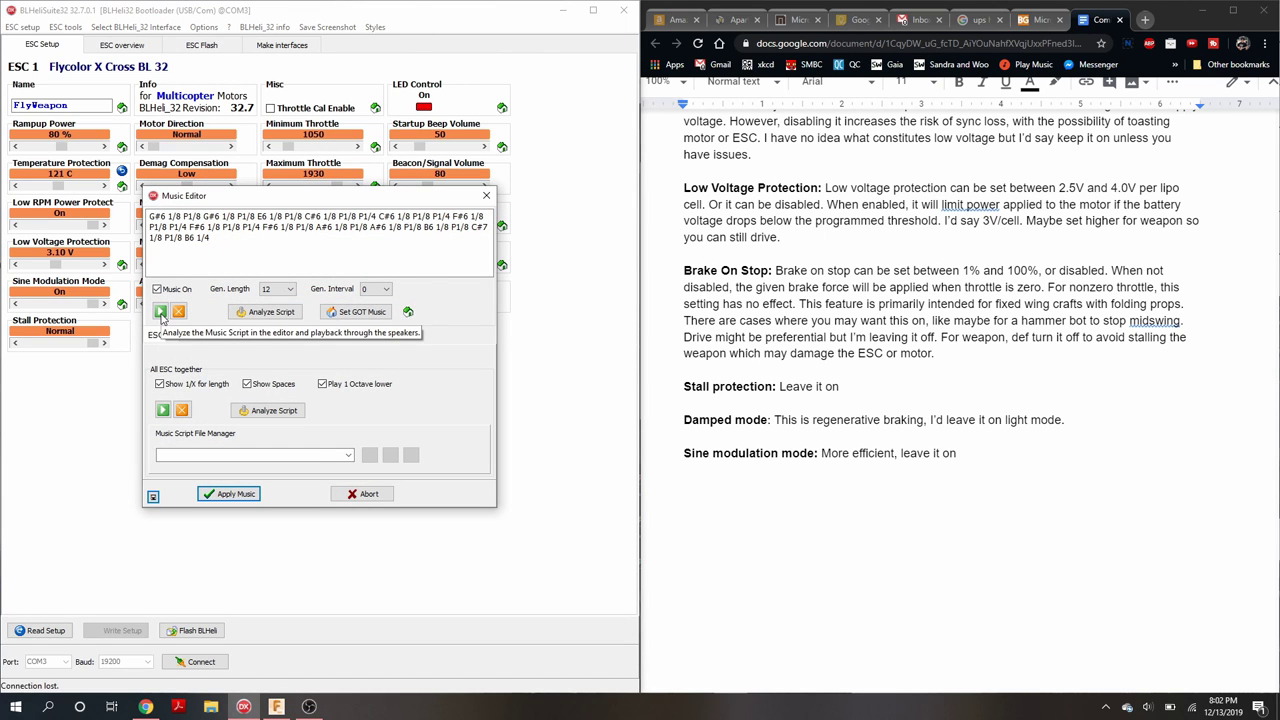